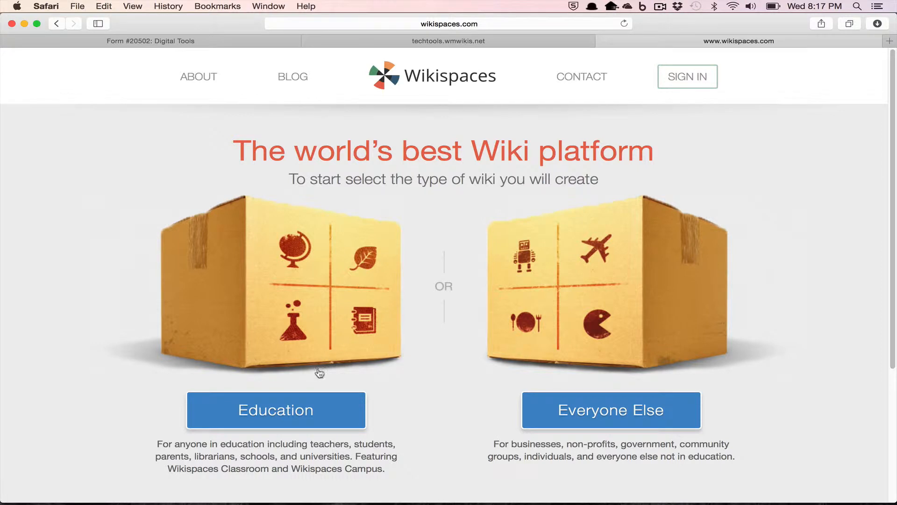
Go to the Education sign-up page for creating a free Wikispaces Classroom
click(309, 405)
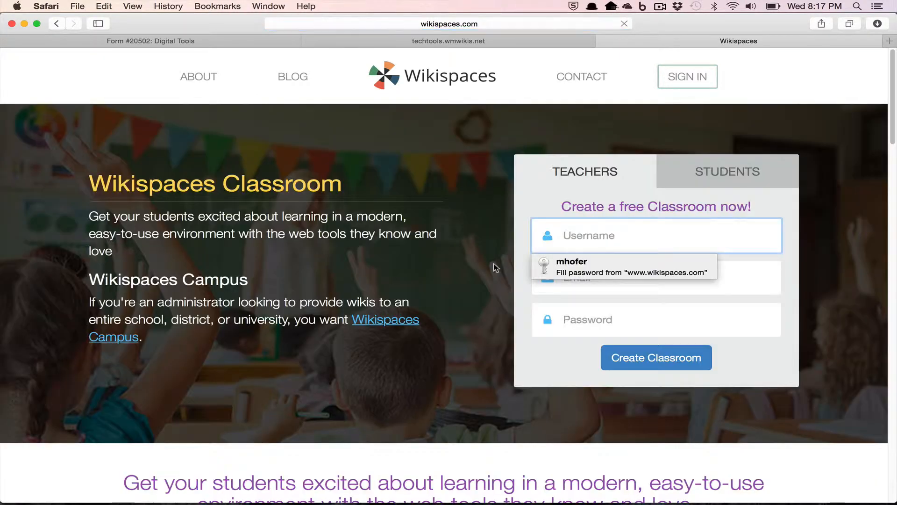
Sign in with the account username and password to reach the Dashboard
click(818, 210)
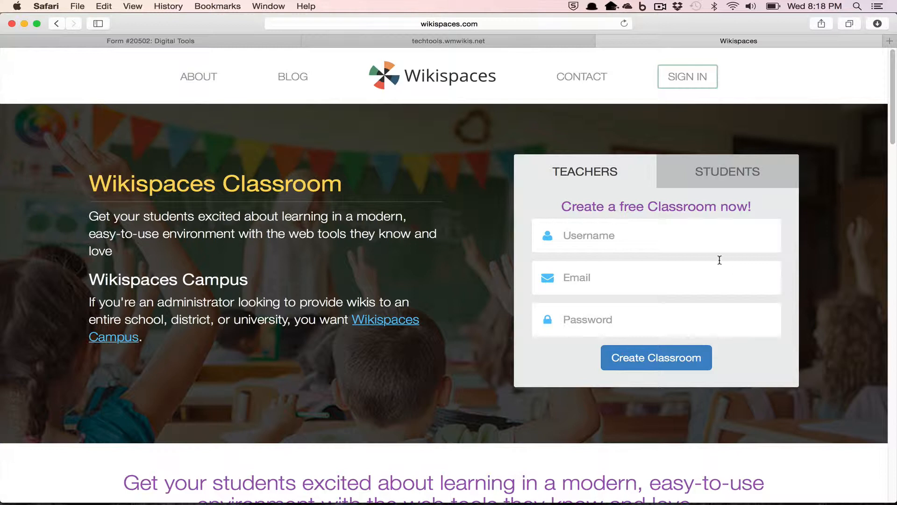
click(685, 84)
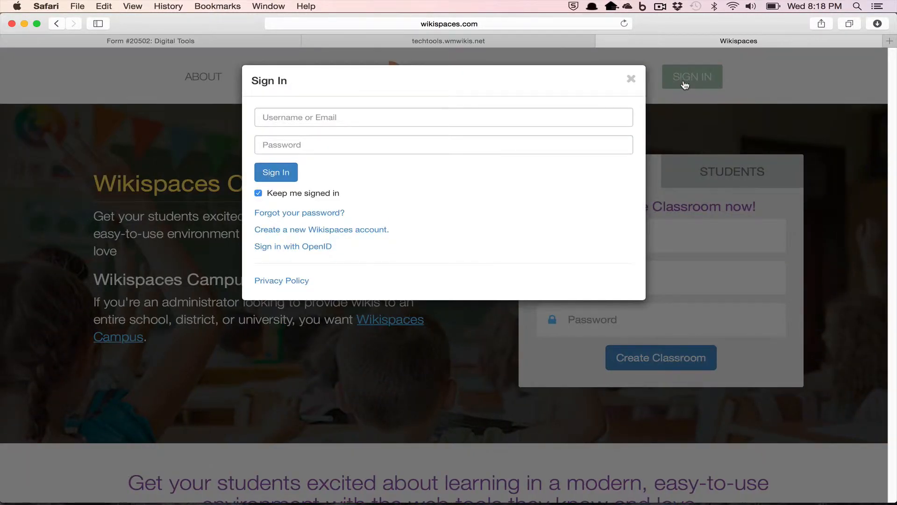
click(438, 120)
text(mhofer)
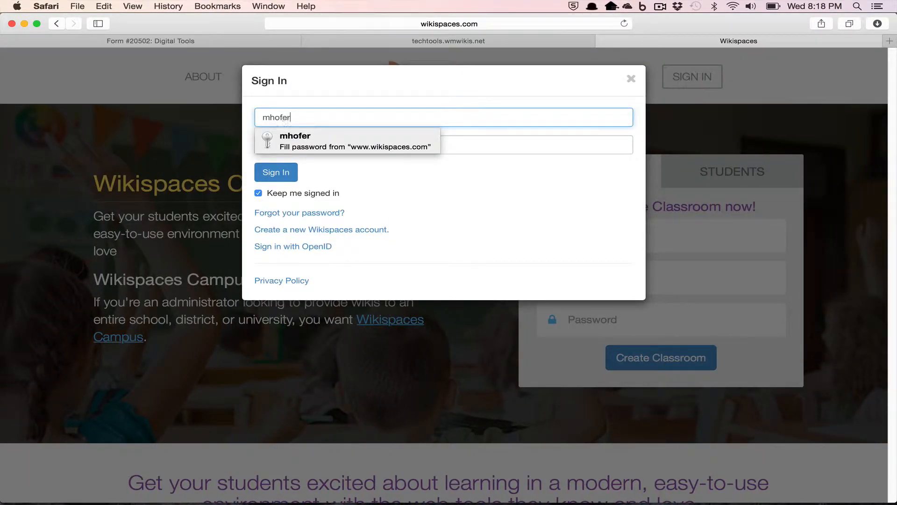
key(Tab)
text(********)
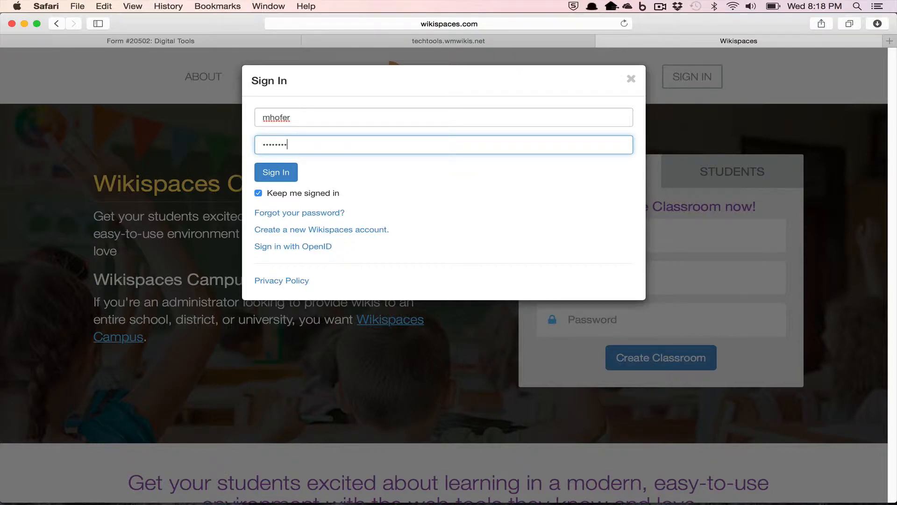
key(Return)
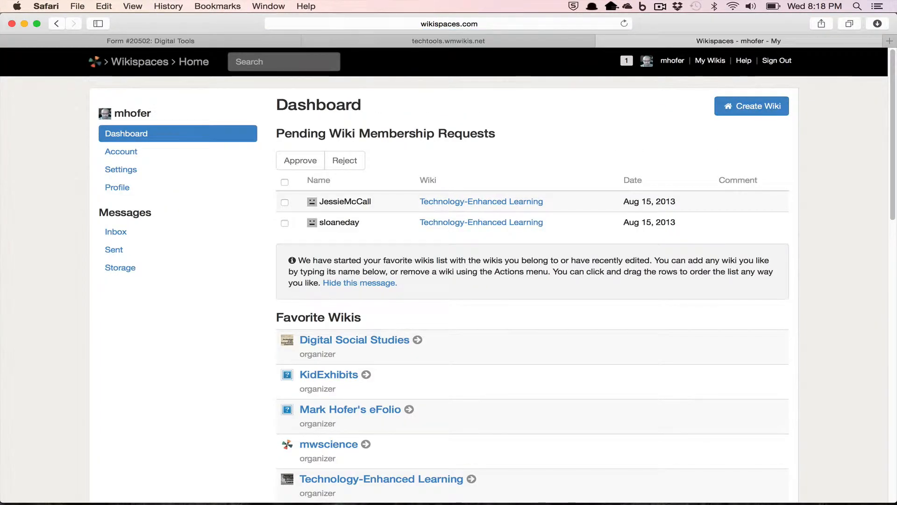
scroll(368, 292, down, 4)
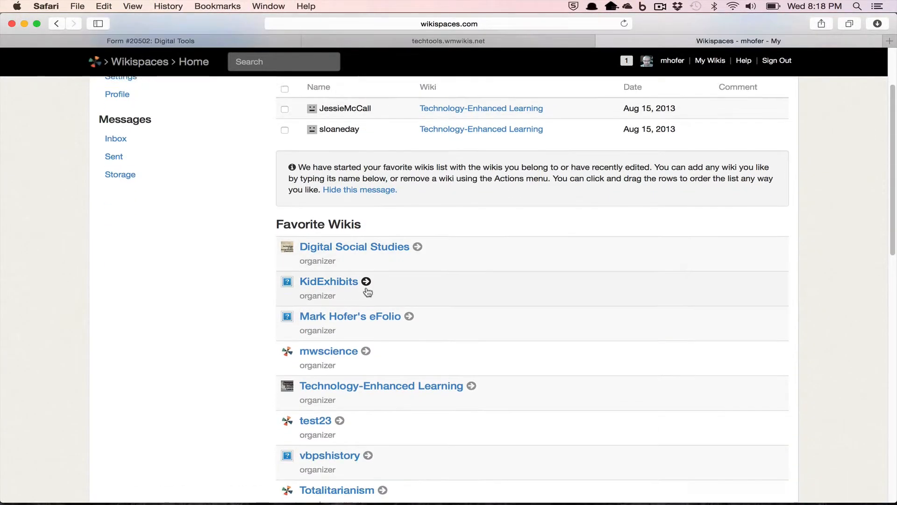
scroll(368, 292, down, 2)
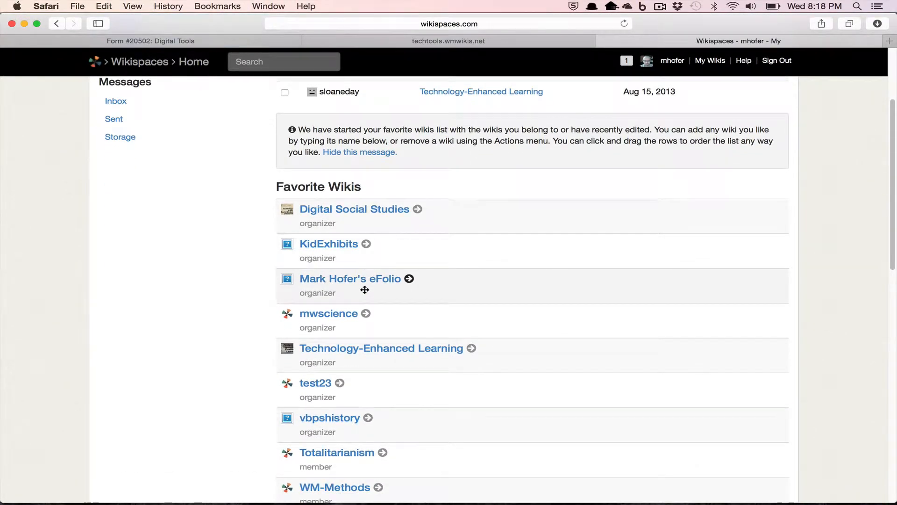
scroll(365, 290, down, 15)
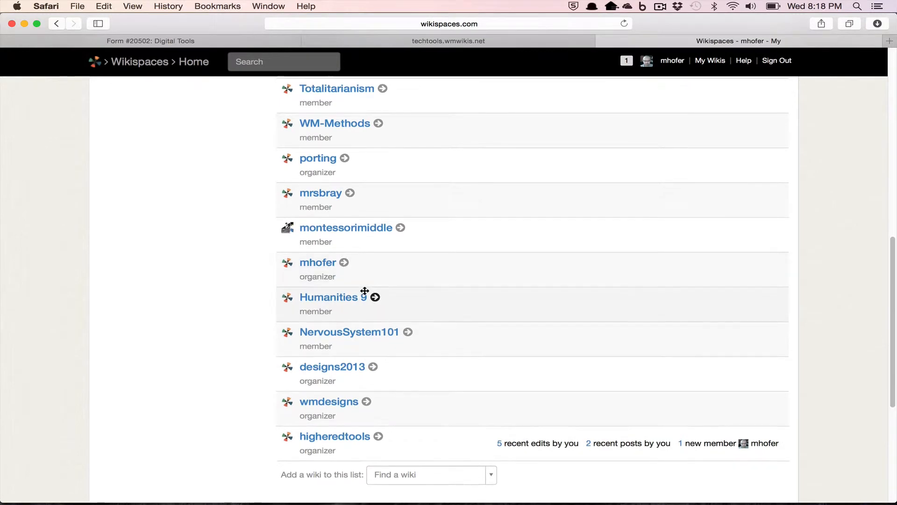
scroll(365, 293, up, 17)
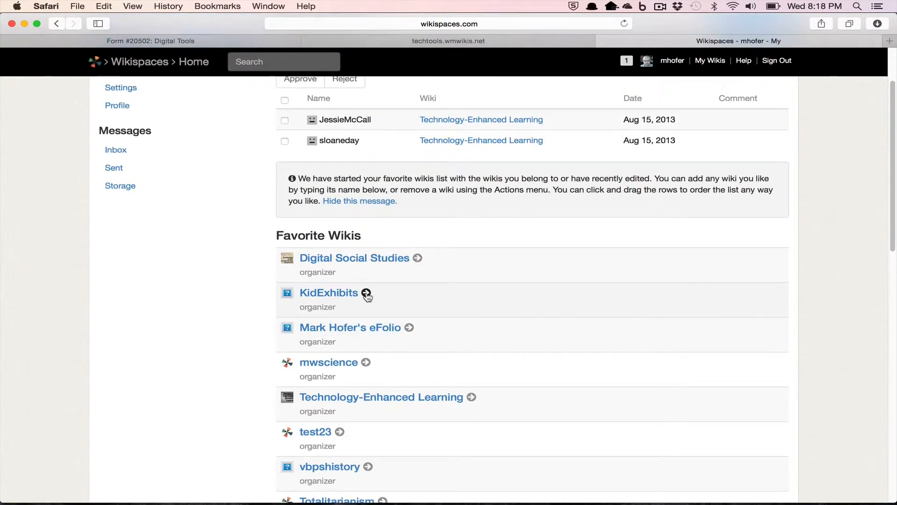
scroll(367, 295, up, 3)
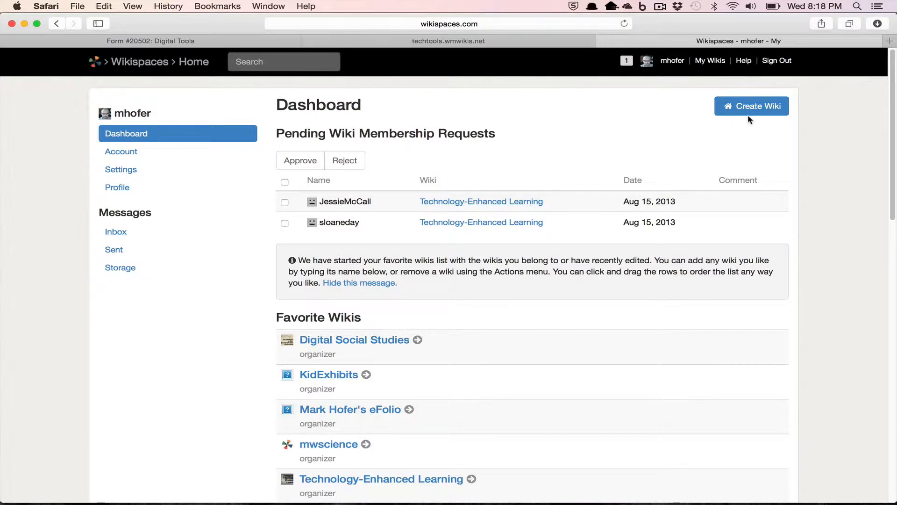
Start a new wiki with Higher Education chosen as the industry
click(757, 107)
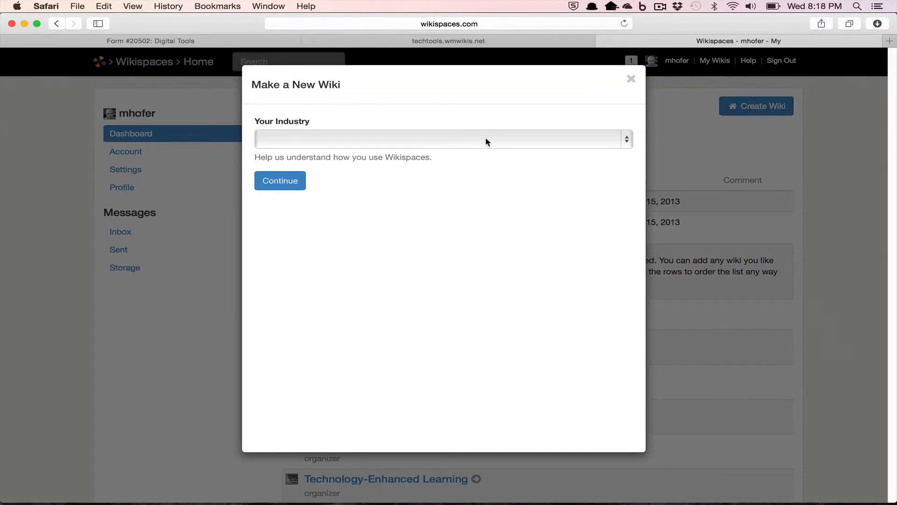
click(486, 141)
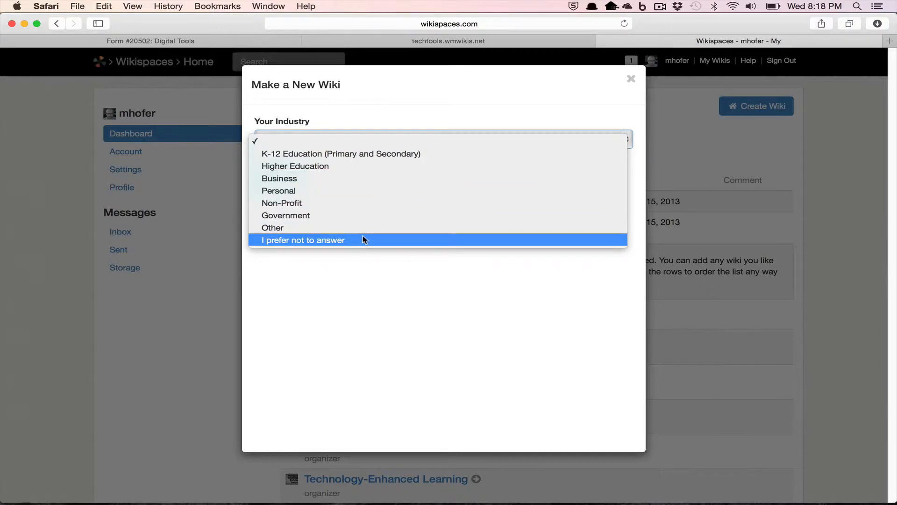
click(352, 168)
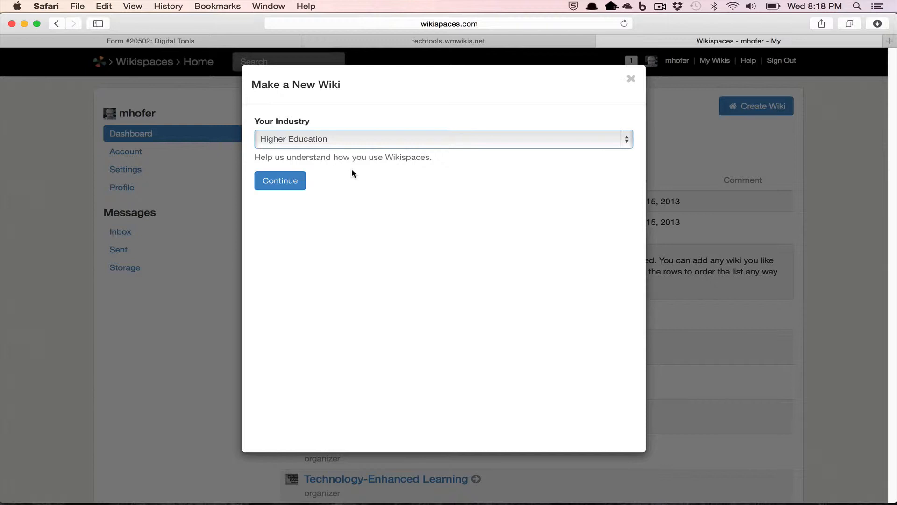
click(291, 183)
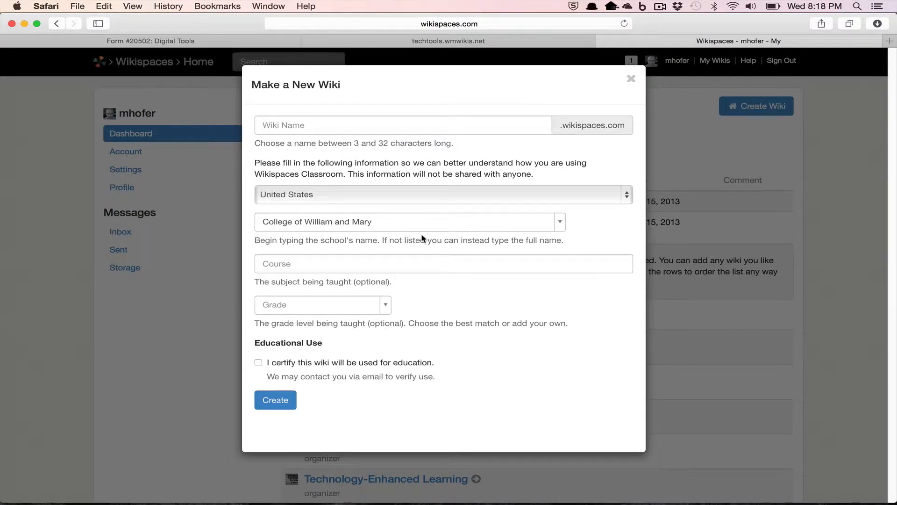
Enter the wiki name, keep the selected school, and certify the wiki is for education
click(429, 127)
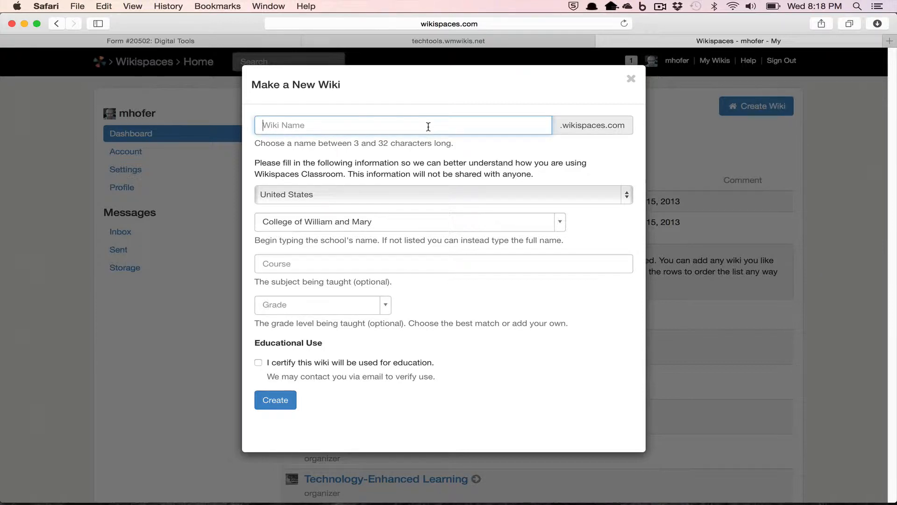
text(mjhofer)
click(406, 227)
click(406, 228)
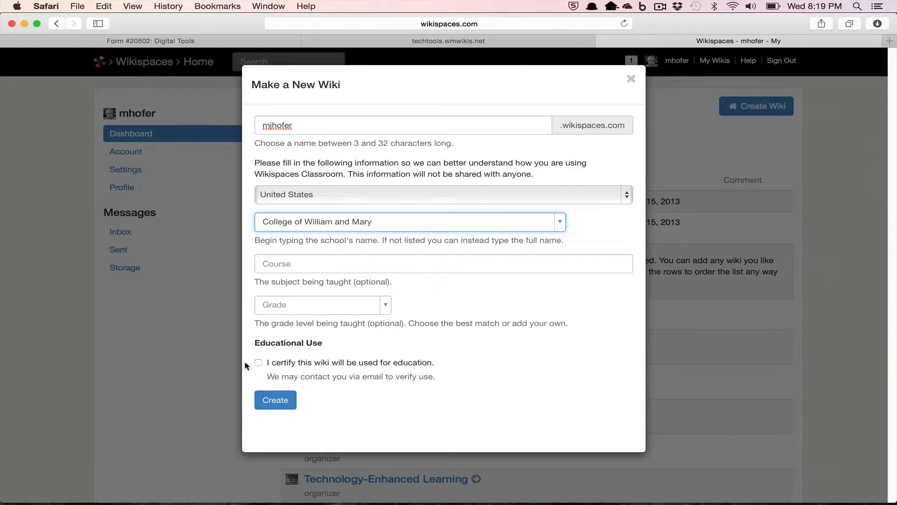
click(259, 362)
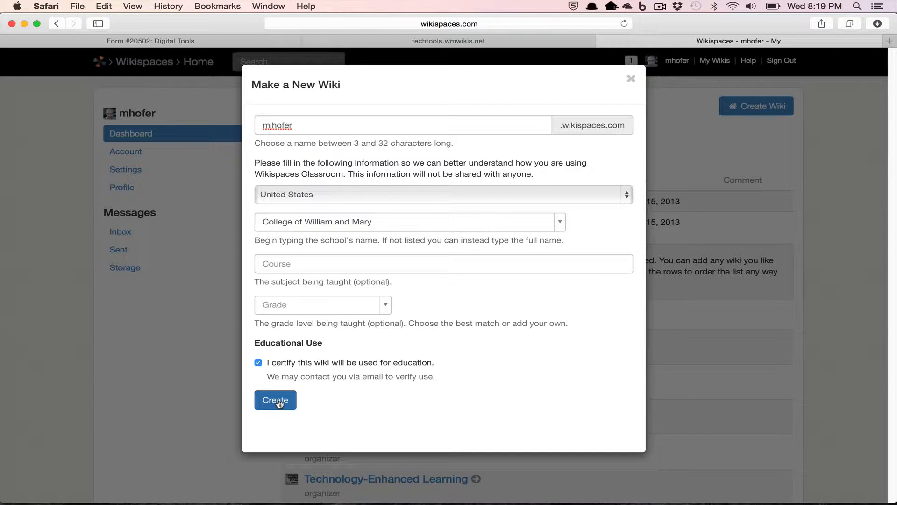
Create the new classroom wiki from the filled-in Make a New Wiki form
click(278, 400)
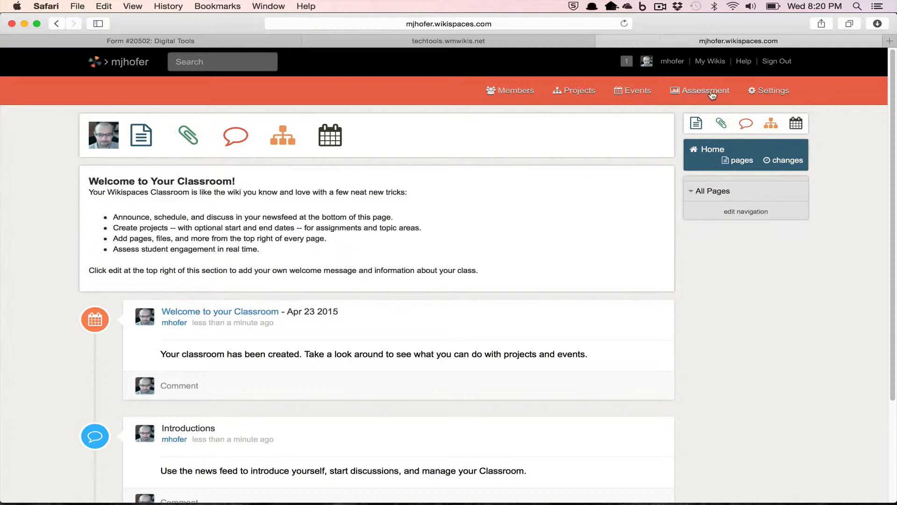
Save the General settings with type Basic Website and one discussion tab per page
click(777, 93)
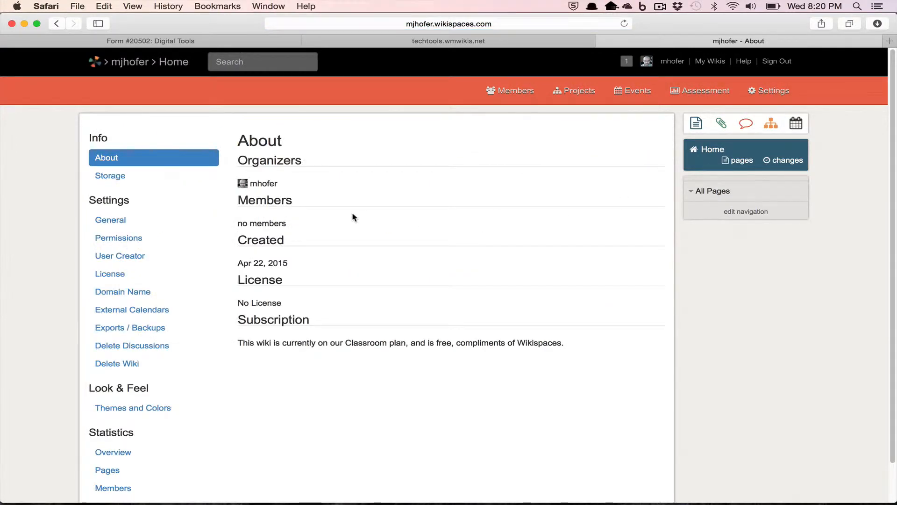
click(113, 224)
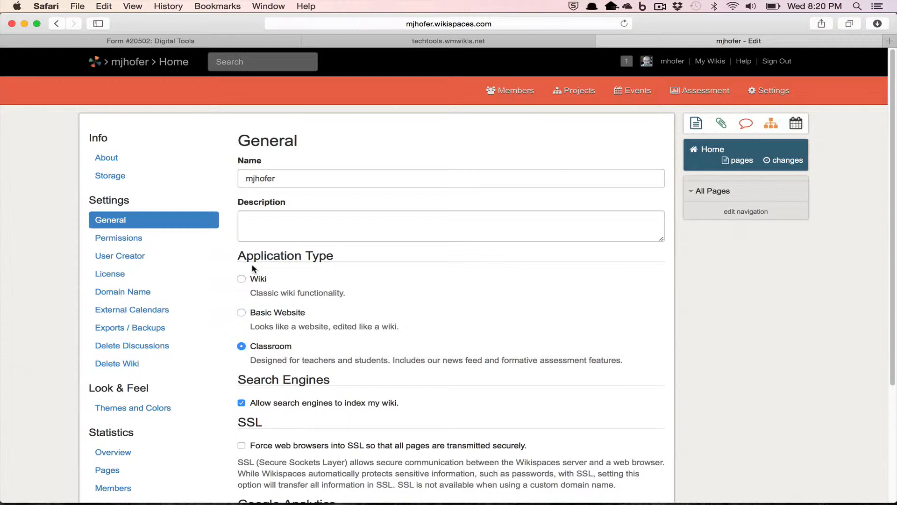
click(241, 312)
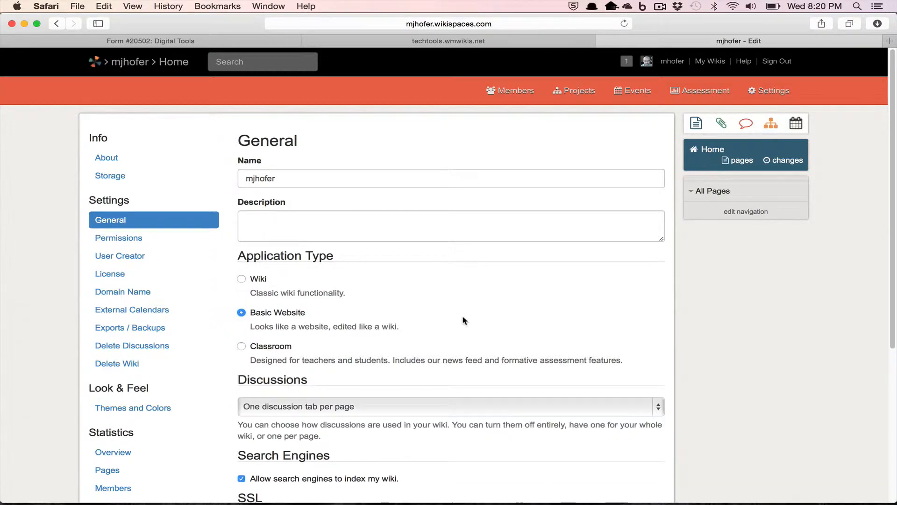
scroll(463, 318, down, 4)
scroll(463, 320, down, 2)
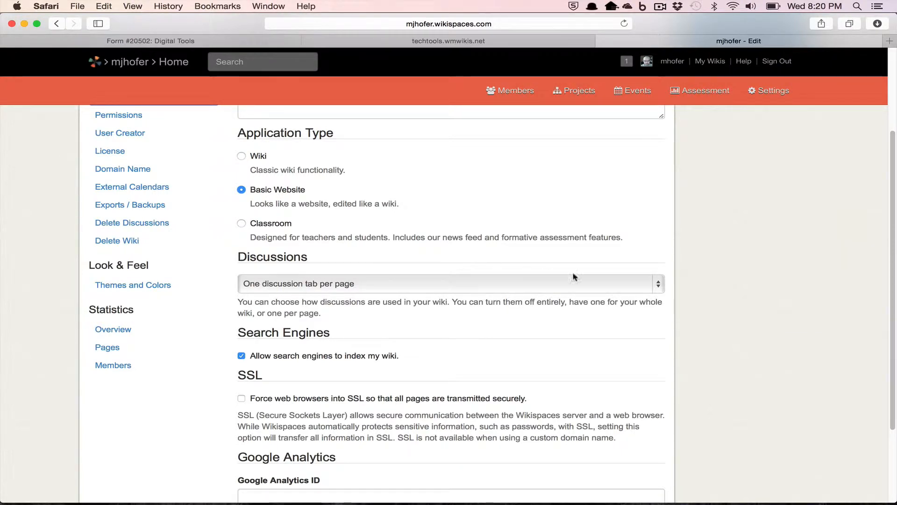
click(662, 291)
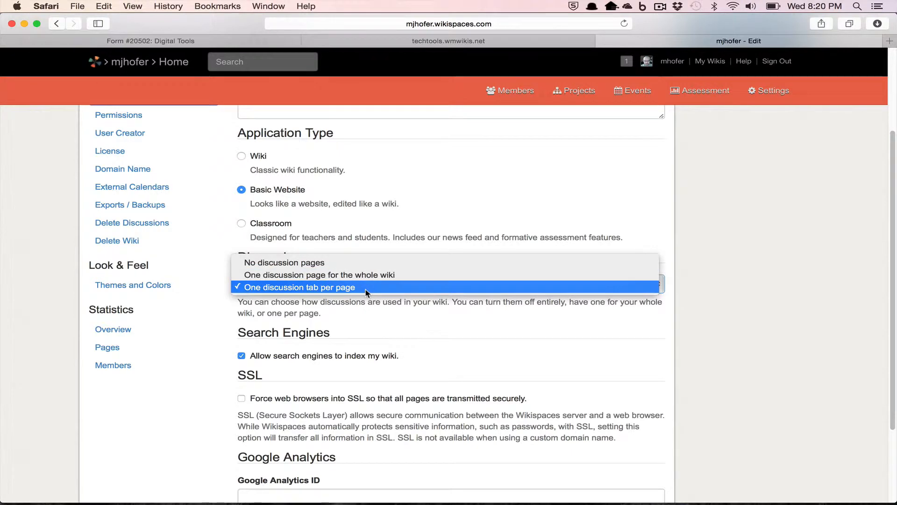
click(569, 358)
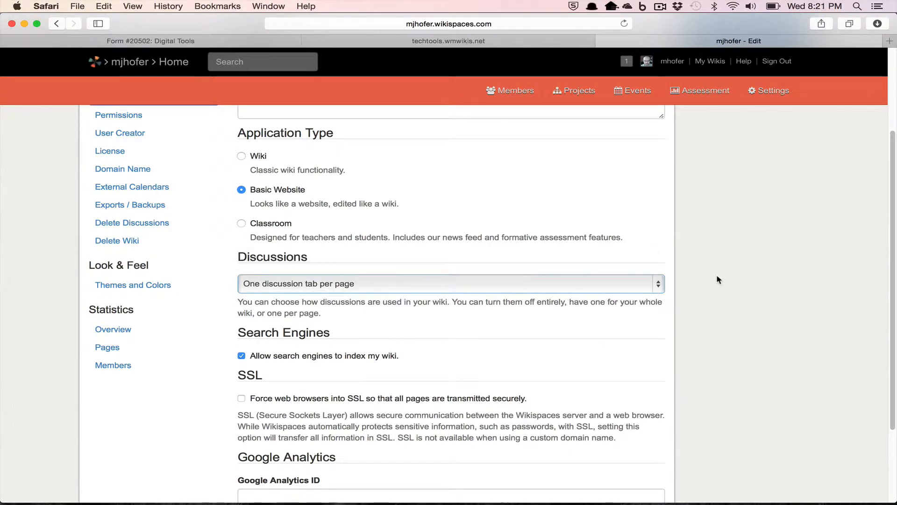
scroll(717, 274, down, 5)
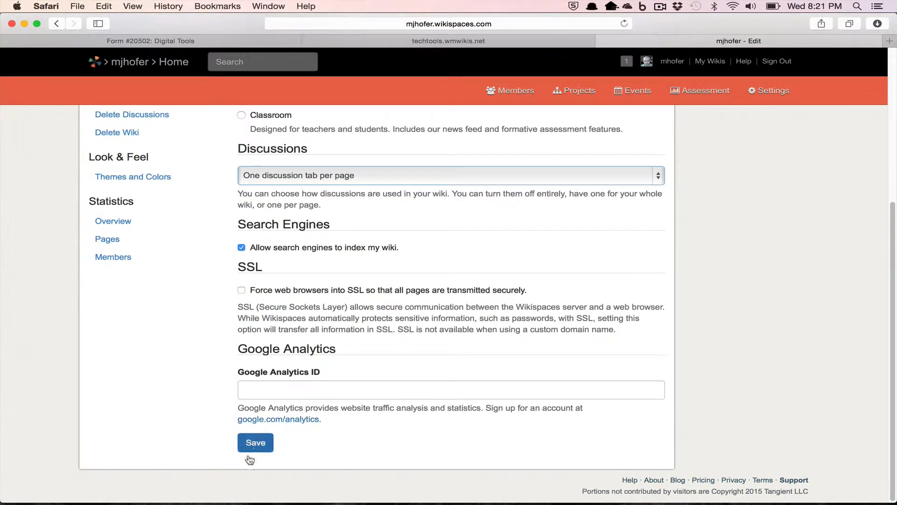
click(255, 443)
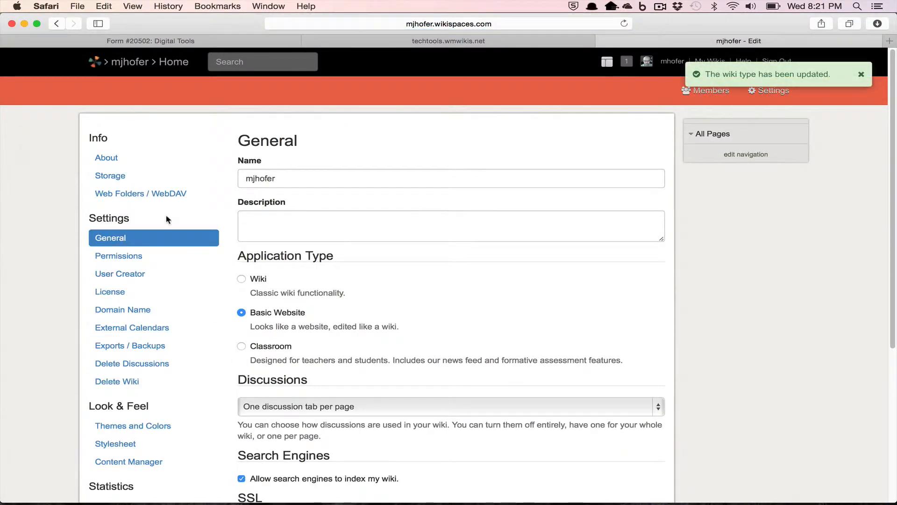
Go to the wiki's home page and open it in the editor
click(183, 67)
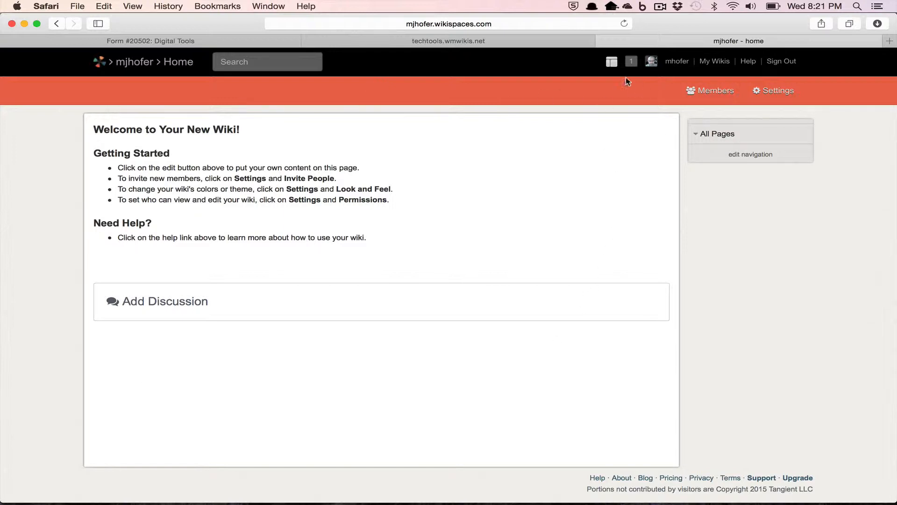
click(612, 64)
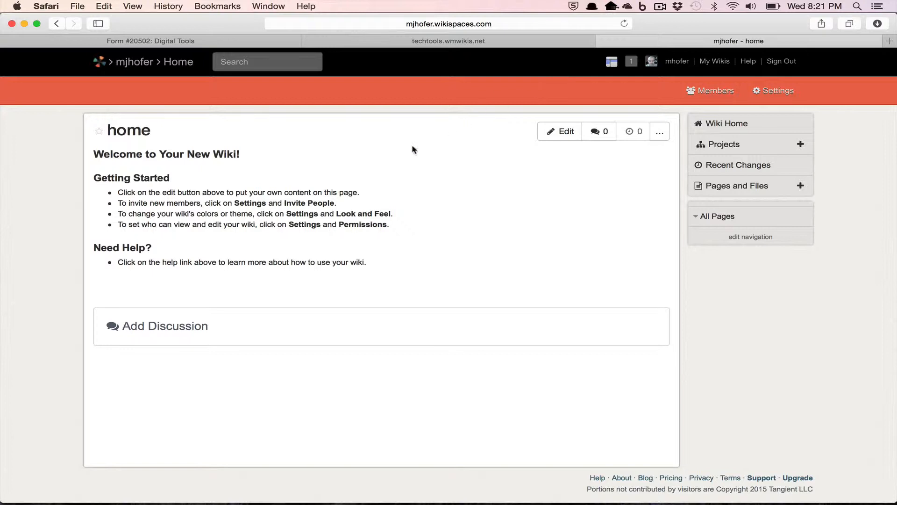
click(567, 131)
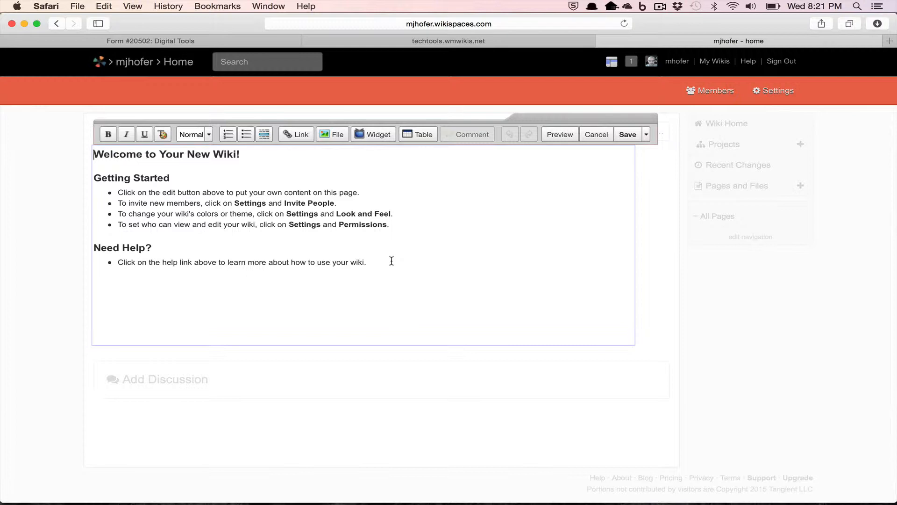
Replace the Getting Started placeholder text with a 'Topic' level 3 heading
drag(391, 260, 88, 176)
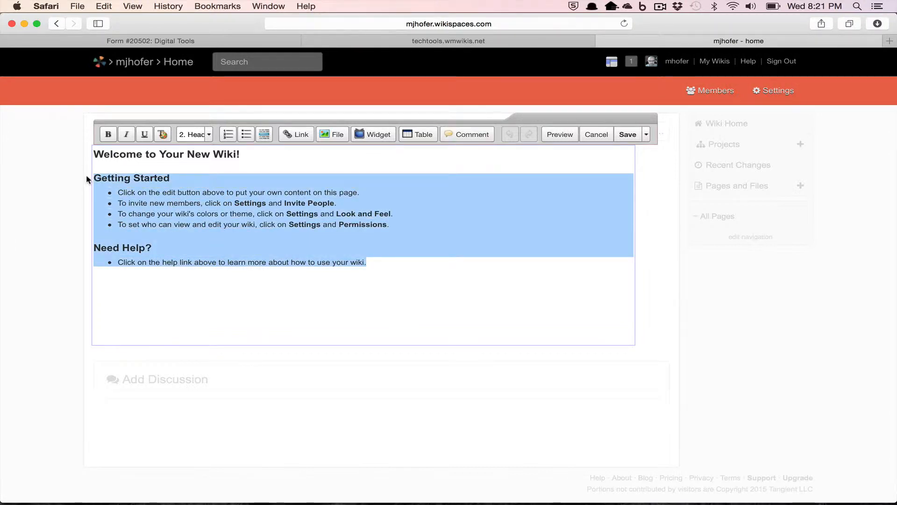
key(BackSpace)
key(BackSpace)
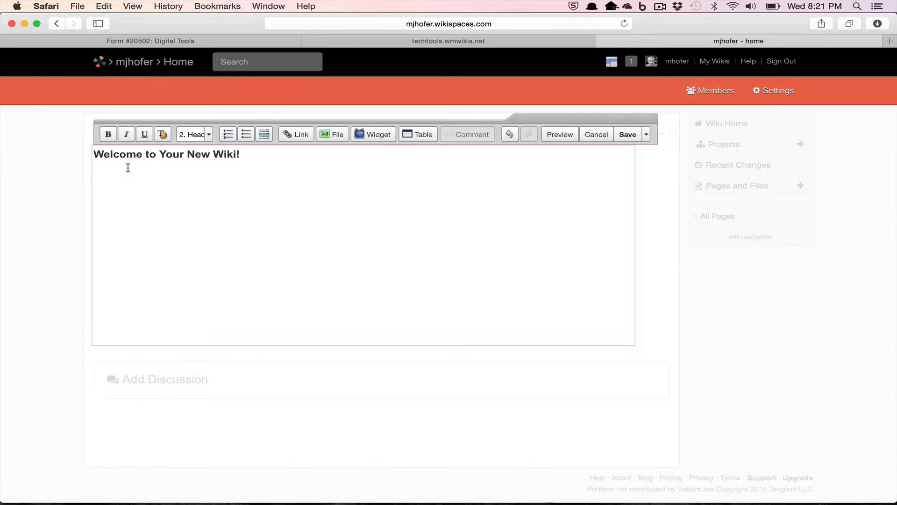
text(Topic)
key(Return)
drag(134, 176, 84, 174)
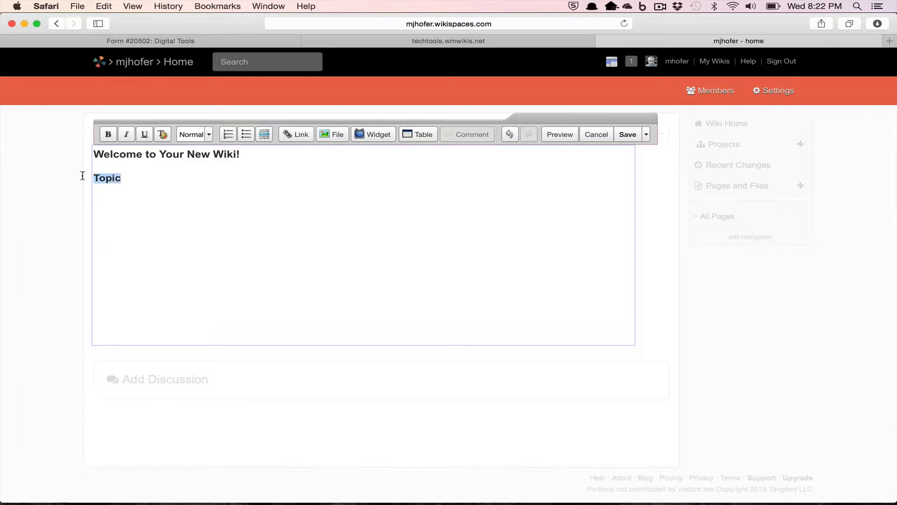
click(204, 135)
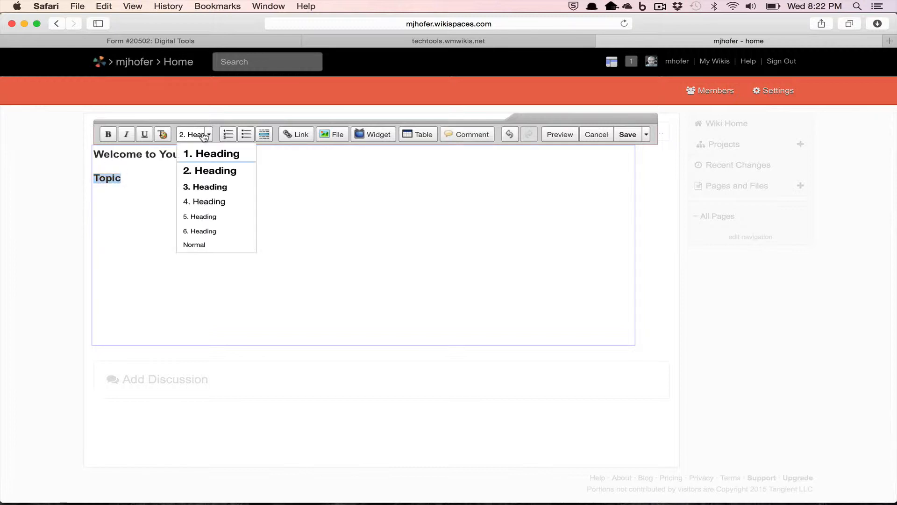
click(202, 190)
Add bullets 'Point 1' and 'Point 2' under Topic, then select the welcome heading for styling
click(132, 191)
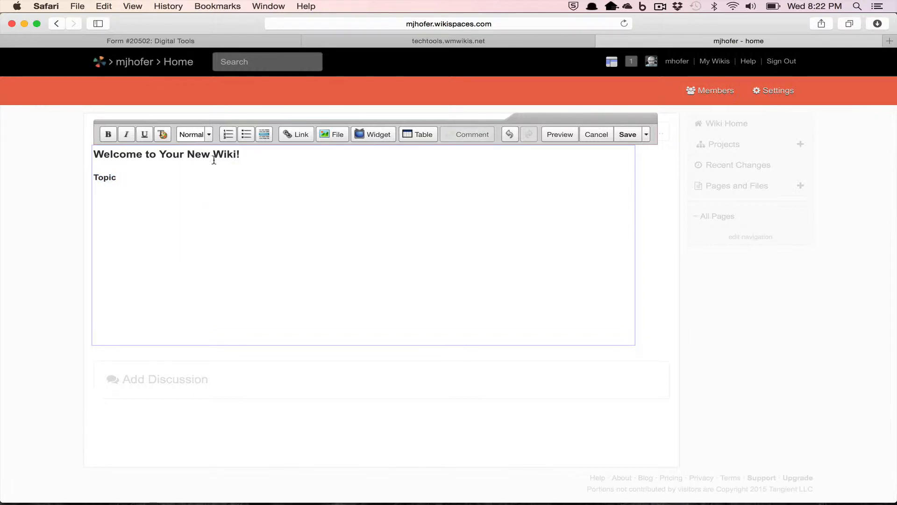
click(252, 136)
text(Poi)
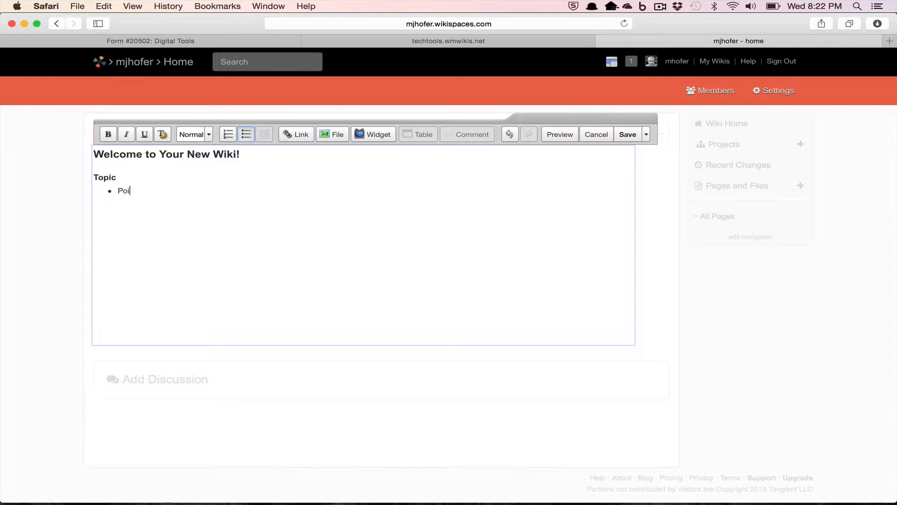
text(nt 1 Point 2)
drag(256, 156, 67, 154)
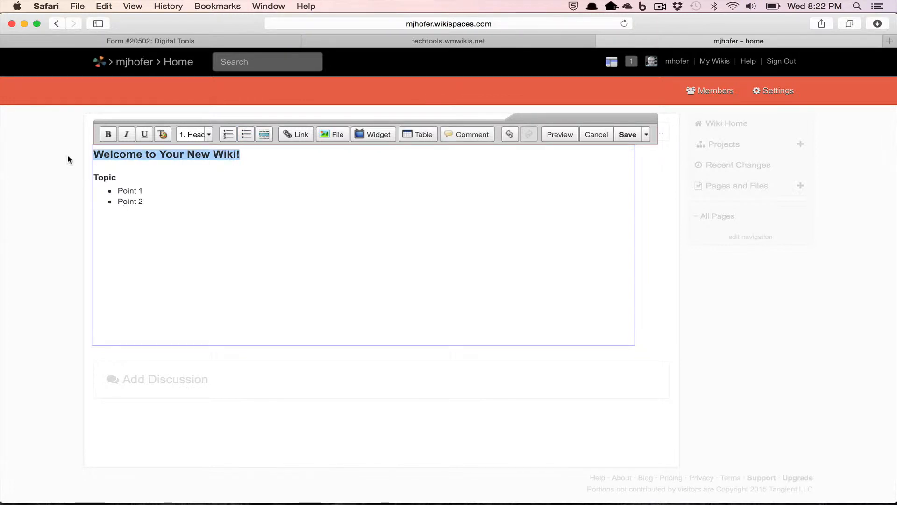
click(162, 135)
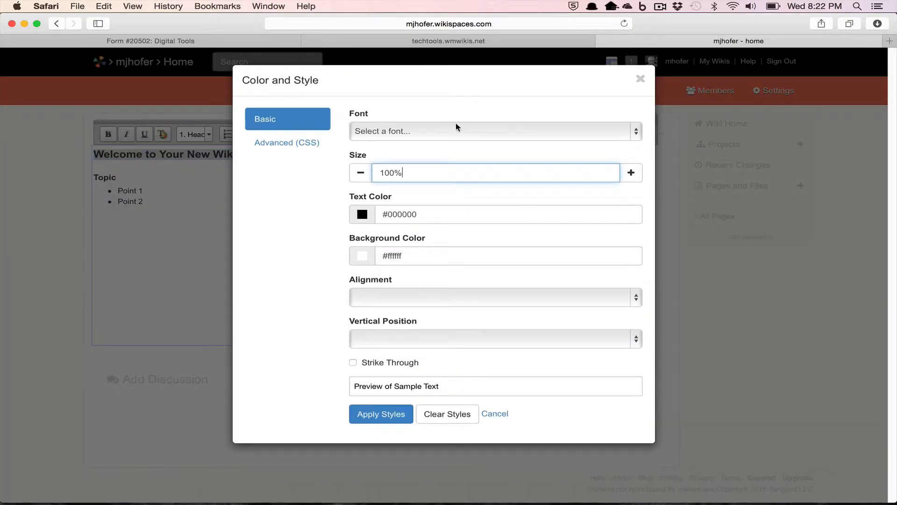
Close the Color and Style dialog without changing the heading's font or alignment
click(514, 126)
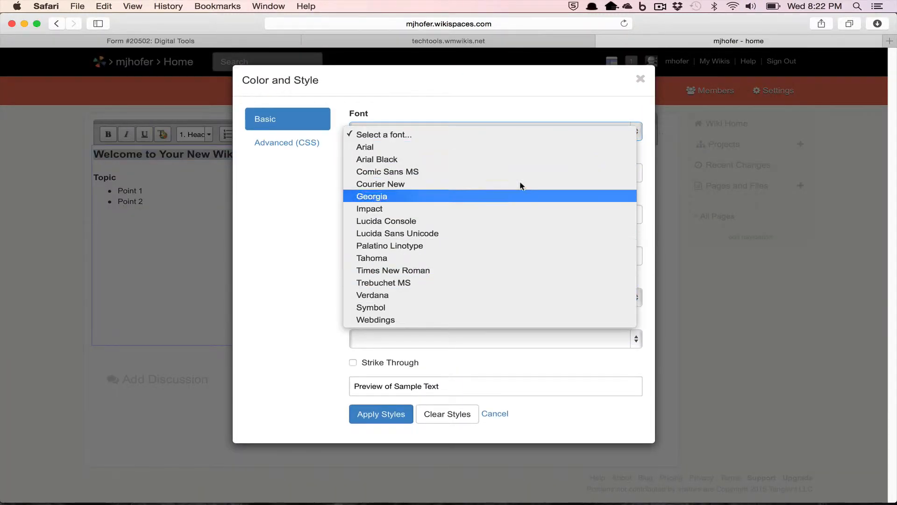
click(272, 255)
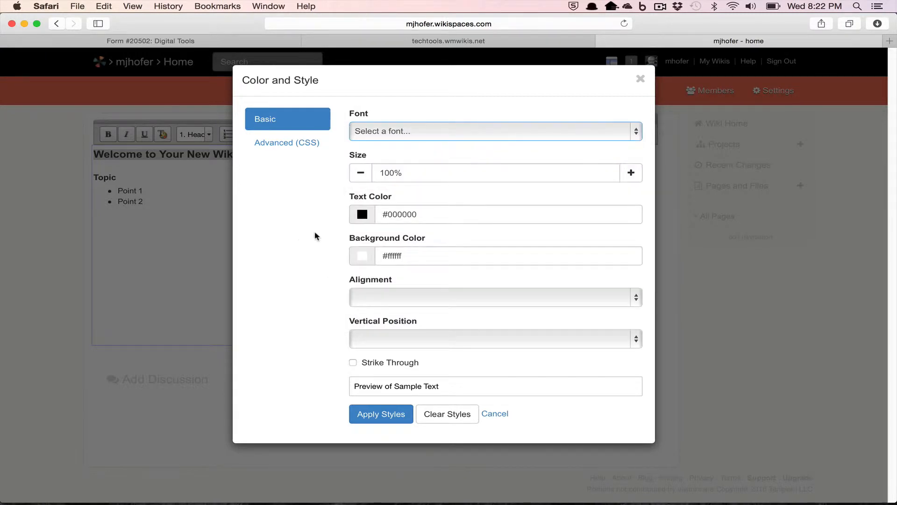
click(442, 300)
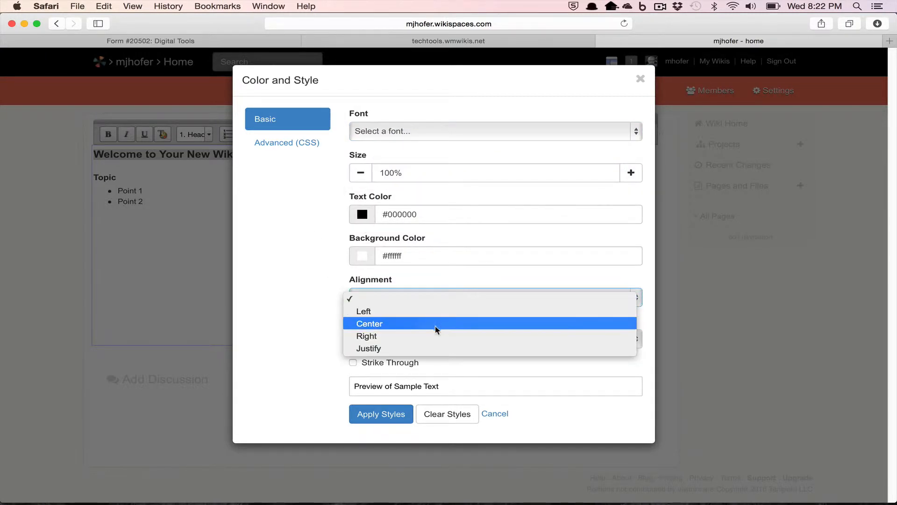
click(298, 307)
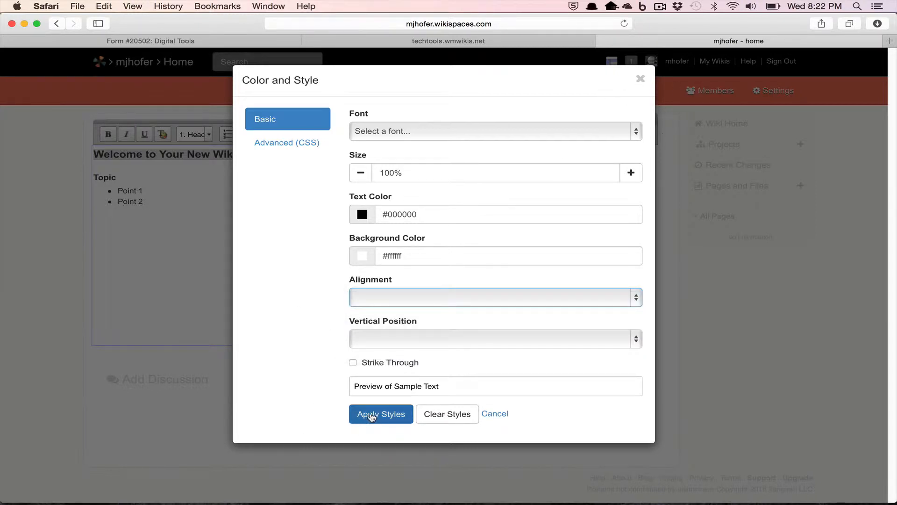
click(639, 83)
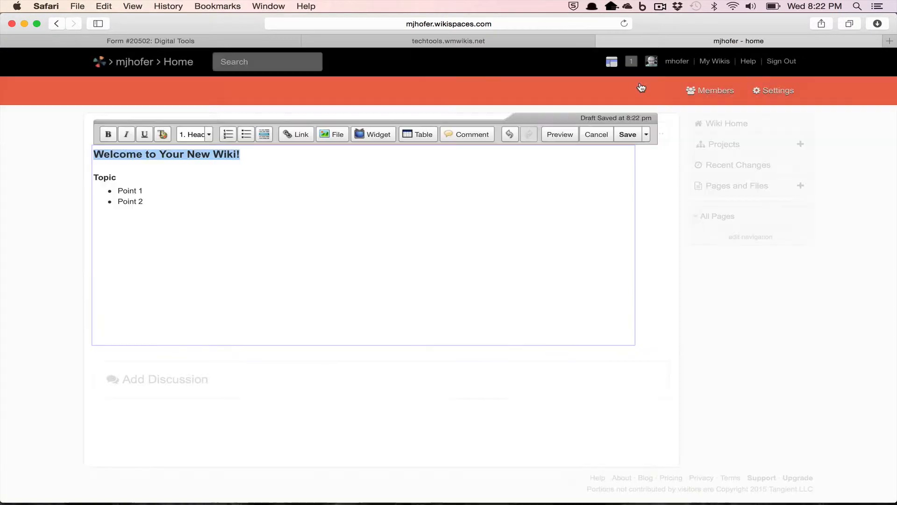
click(145, 216)
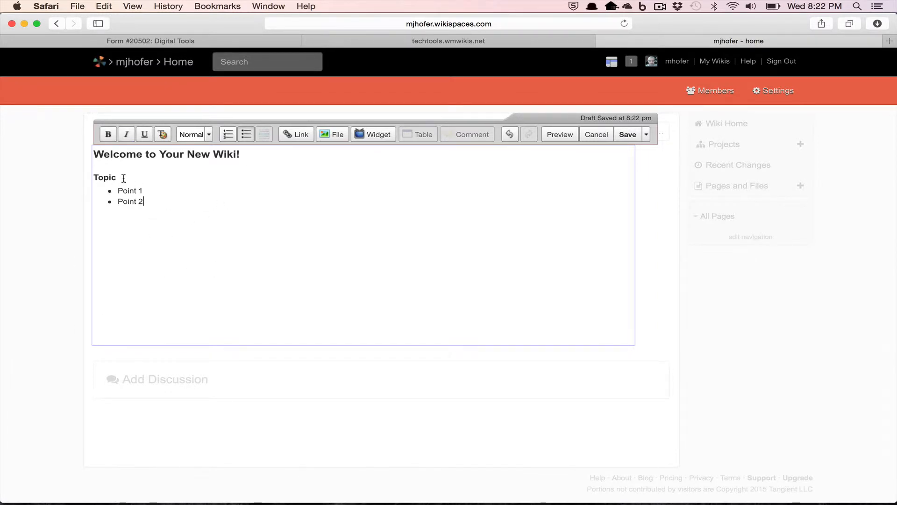
click(171, 197)
key(Return)
text(Link)
drag(119, 212, 137, 213)
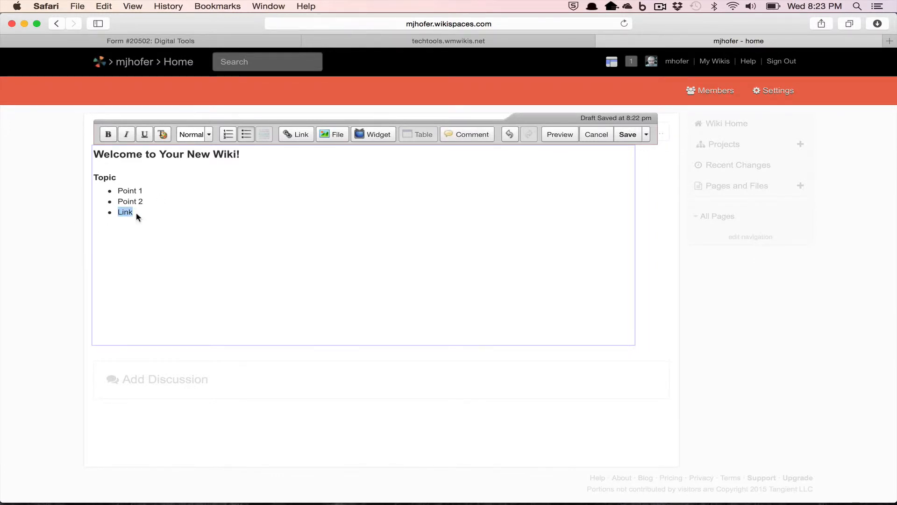
click(294, 134)
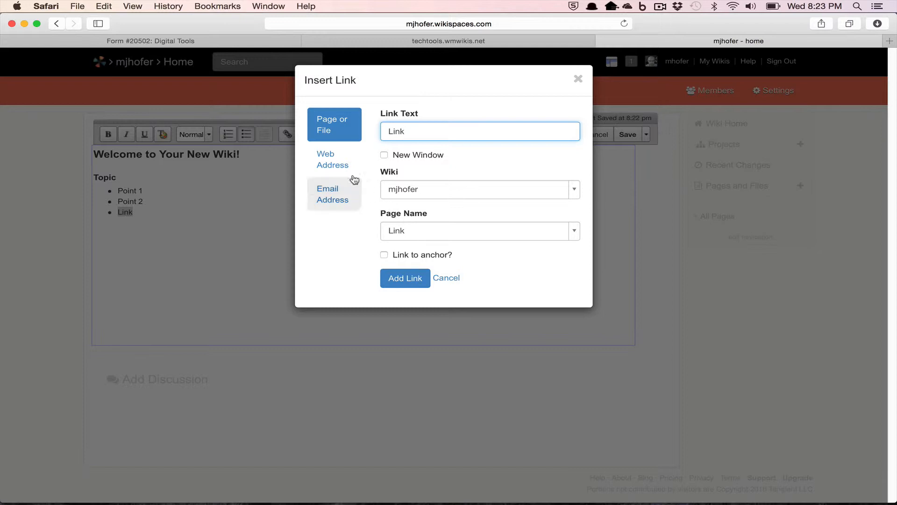
click(332, 166)
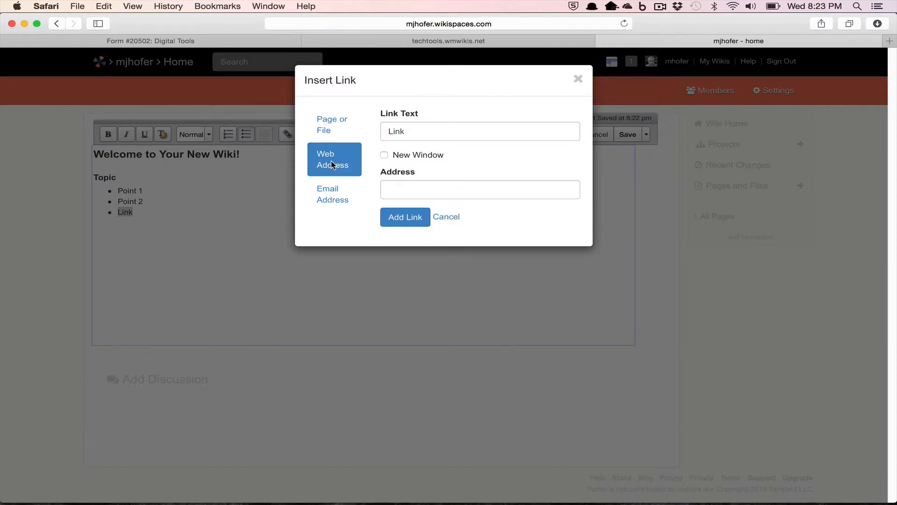
click(432, 188)
text(http://www.wm.edu)
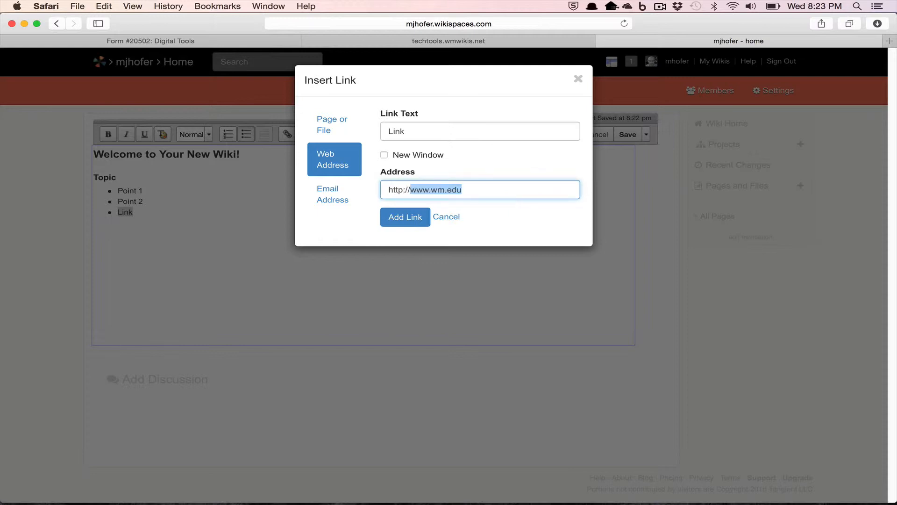
click(406, 222)
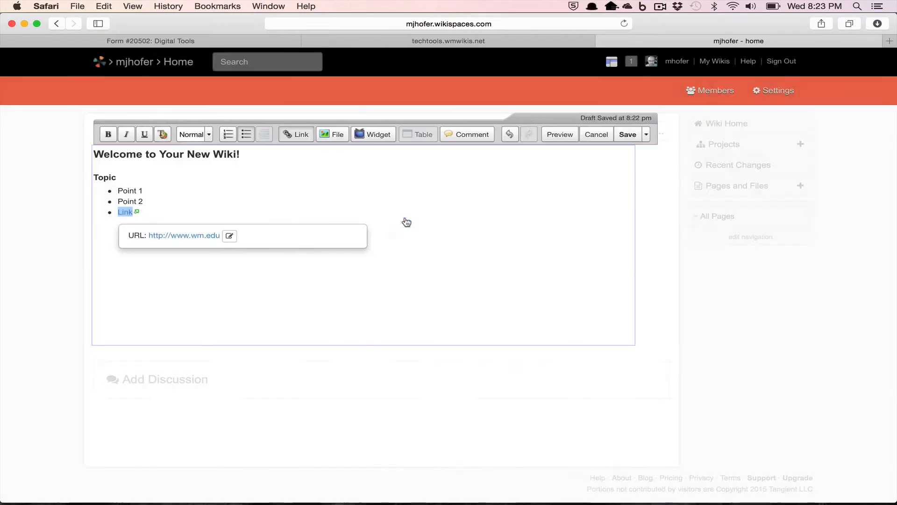
click(273, 180)
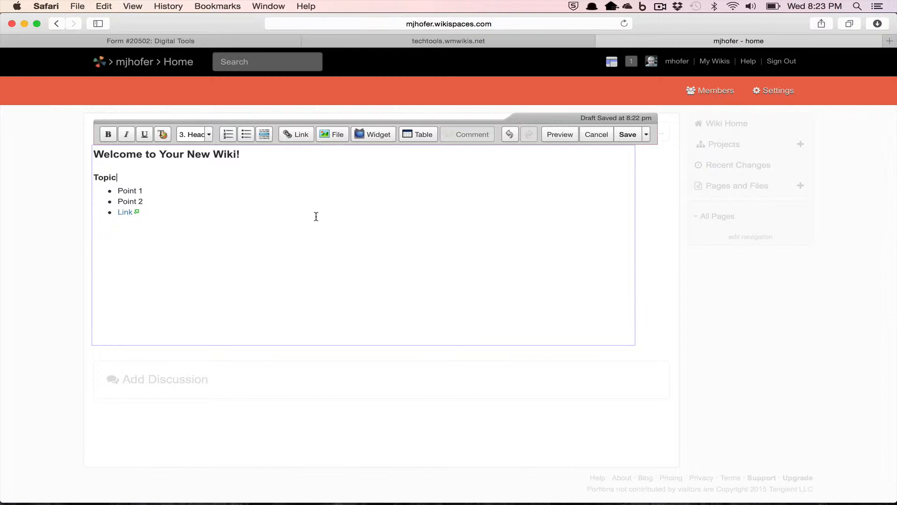
Upload Bento.jpg from SkyDrive > Pictures and insert it below the bullet list
key(Return)
key(Return)
key(Return)
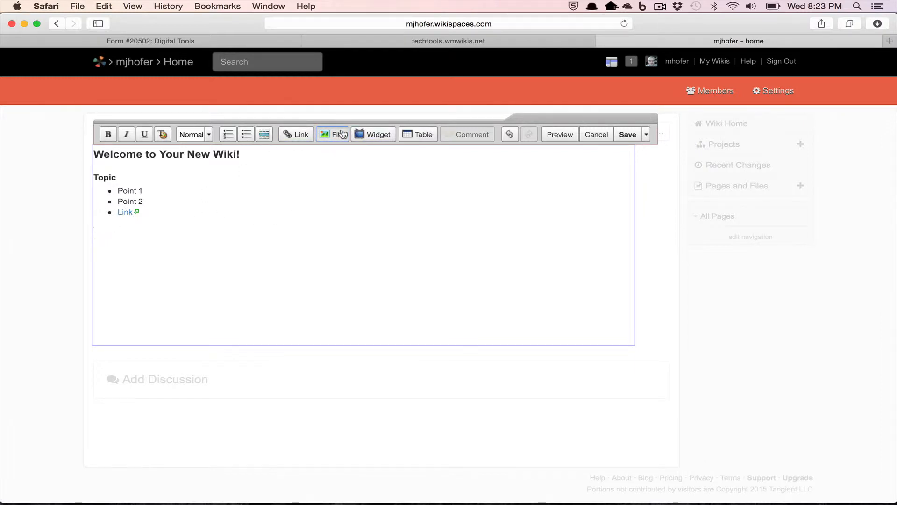
click(337, 135)
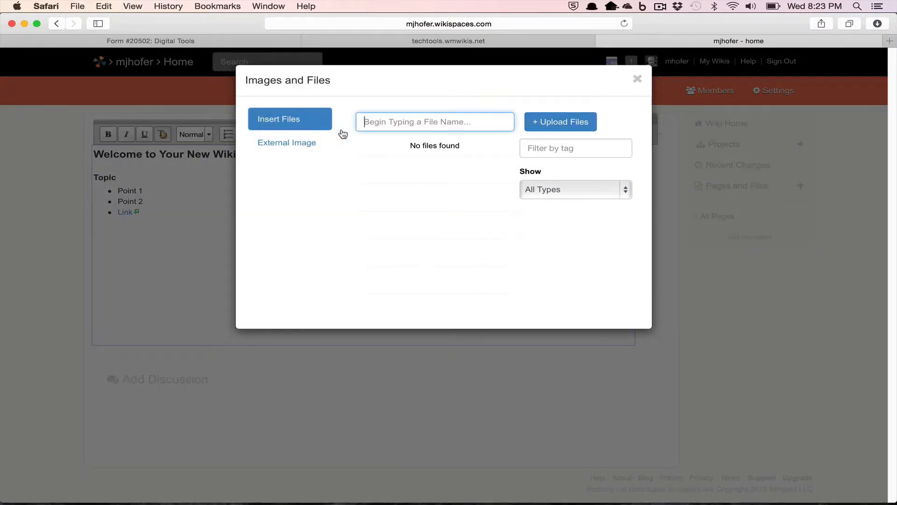
click(578, 123)
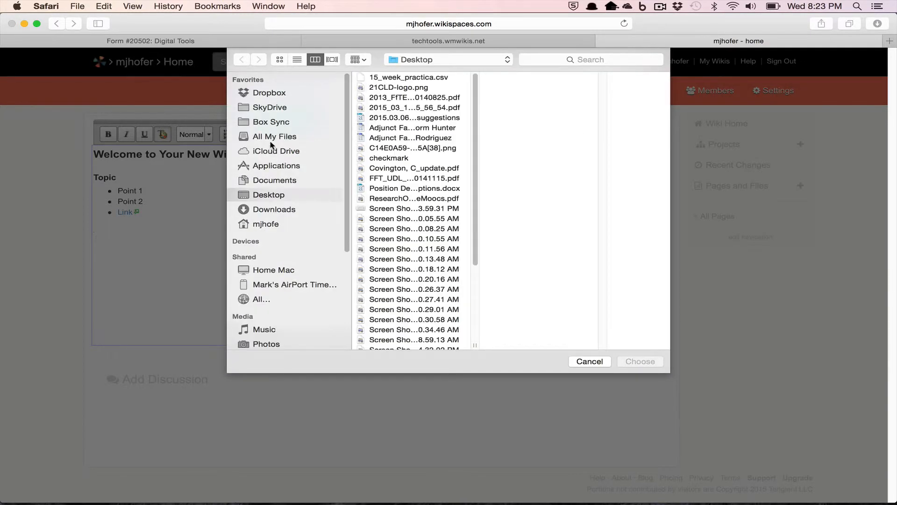
click(266, 111)
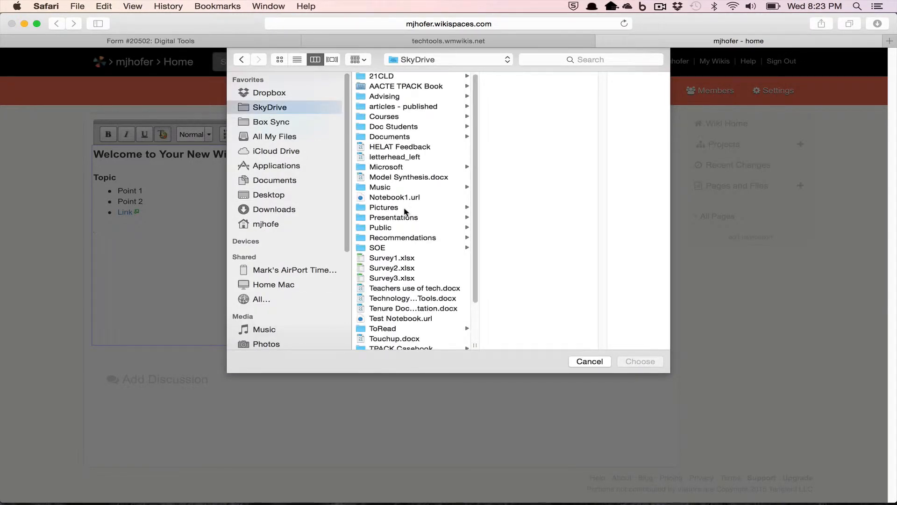
click(384, 207)
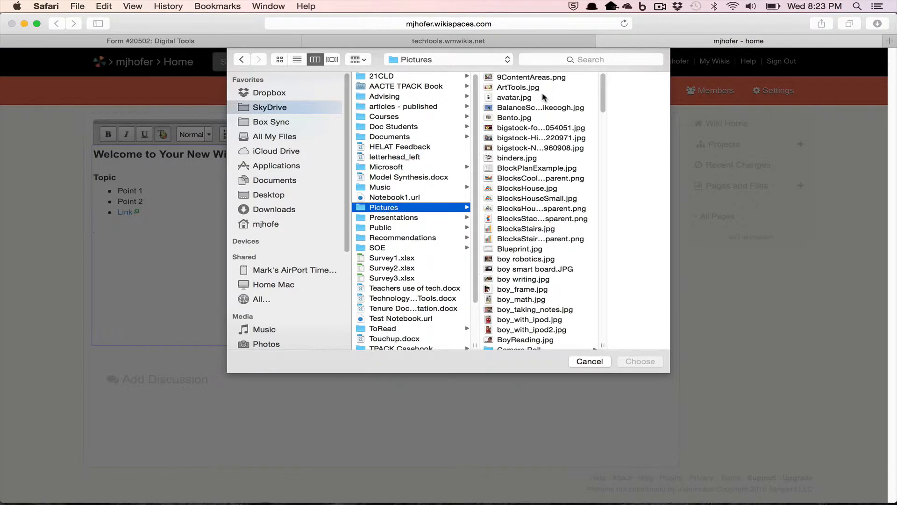
double_click(514, 117)
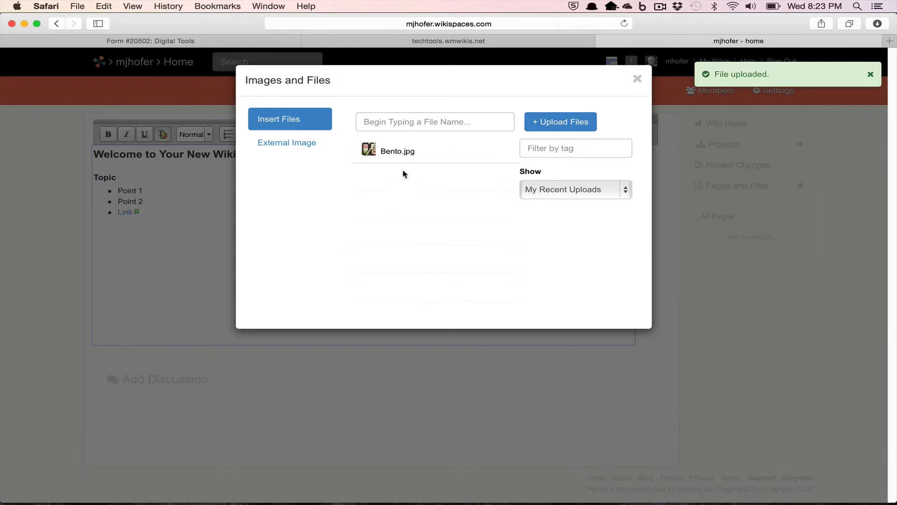
click(402, 153)
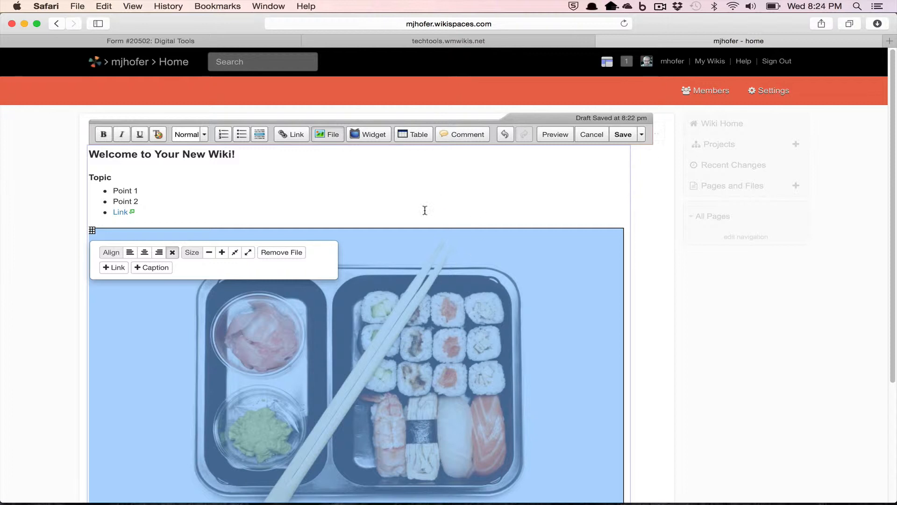
Shrink the sushi image over several size steps and centre it on the page
click(209, 252)
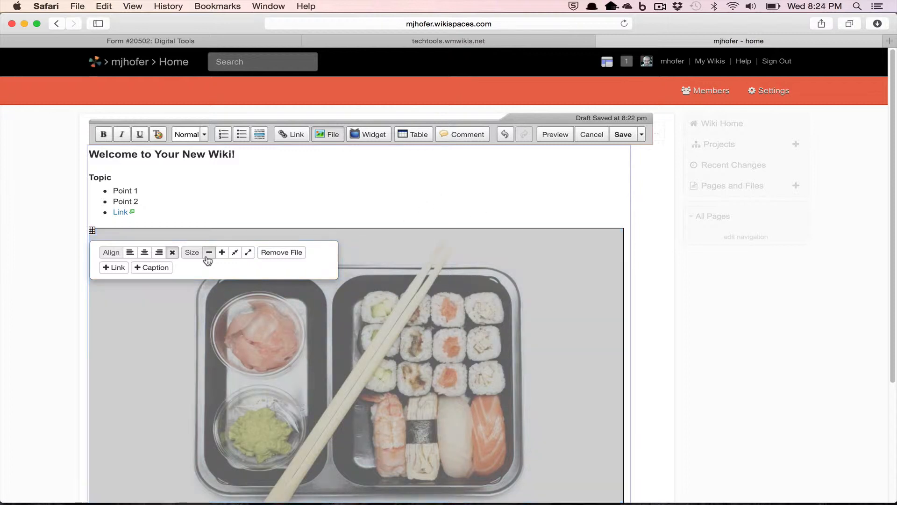
scroll(243, 332, down, 5)
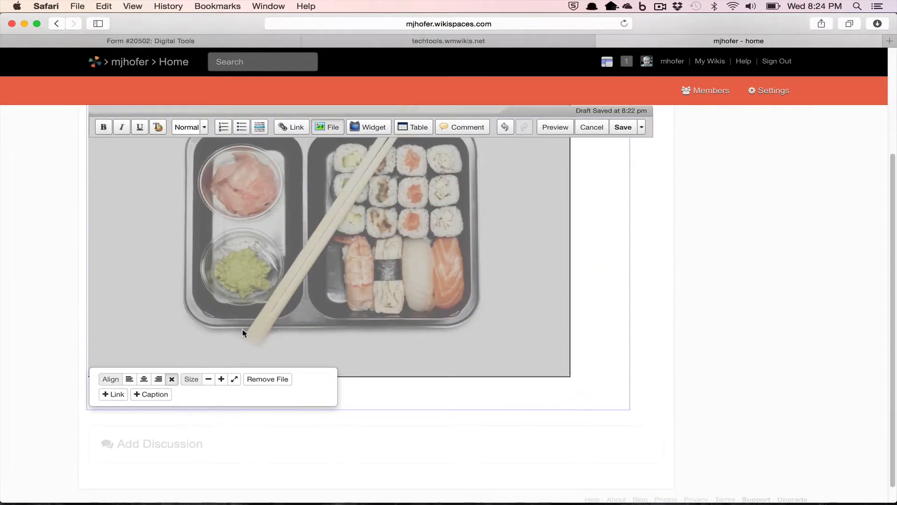
click(208, 379)
click(209, 363)
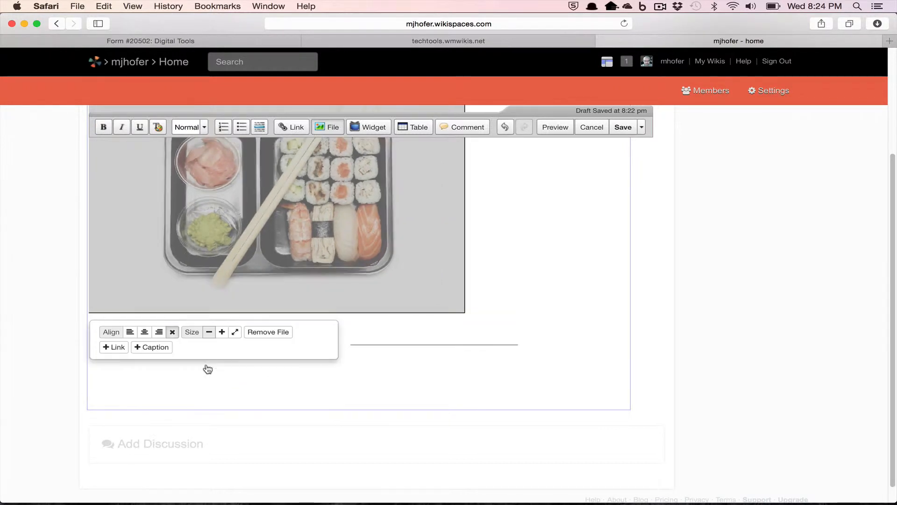
click(208, 335)
click(209, 298)
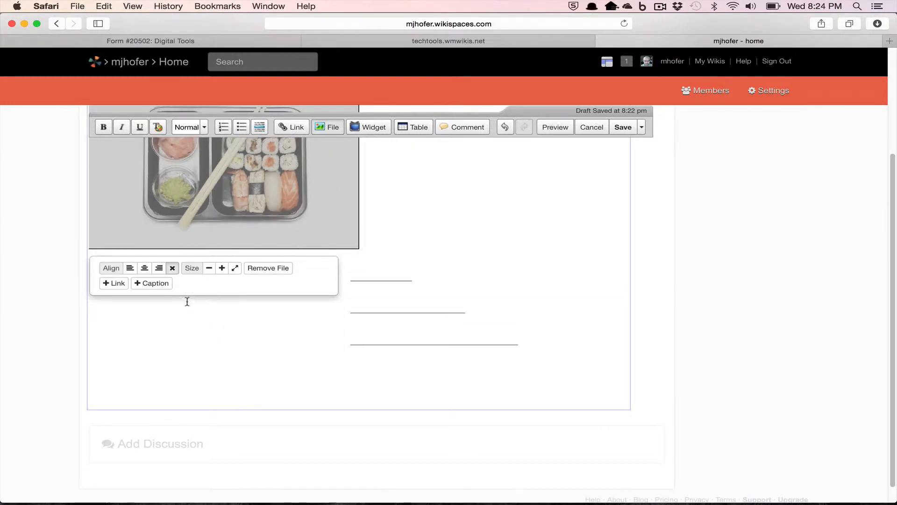
click(144, 268)
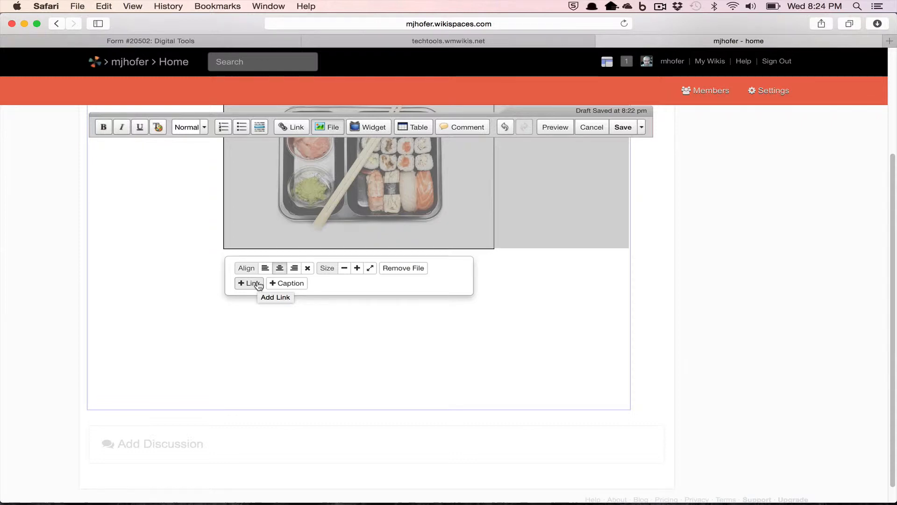
click(198, 239)
scroll(520, 251, up, 3)
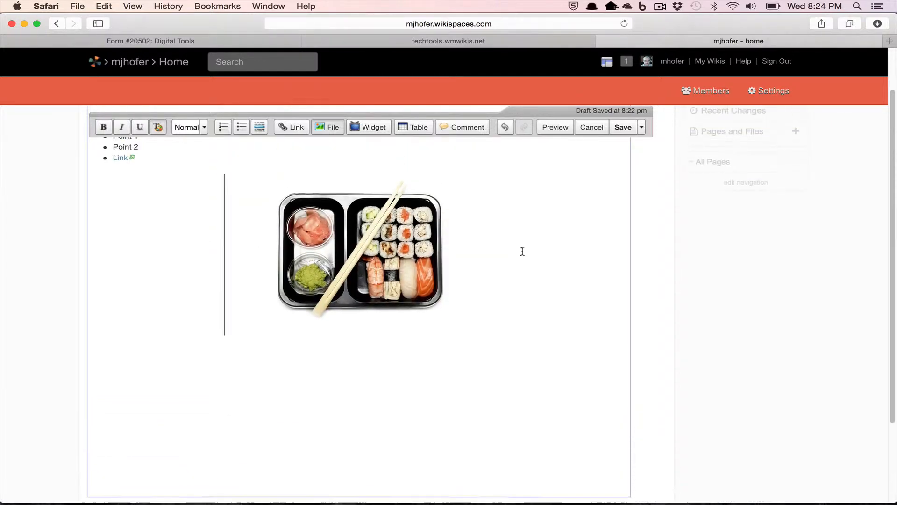
scroll(523, 251, up, 2)
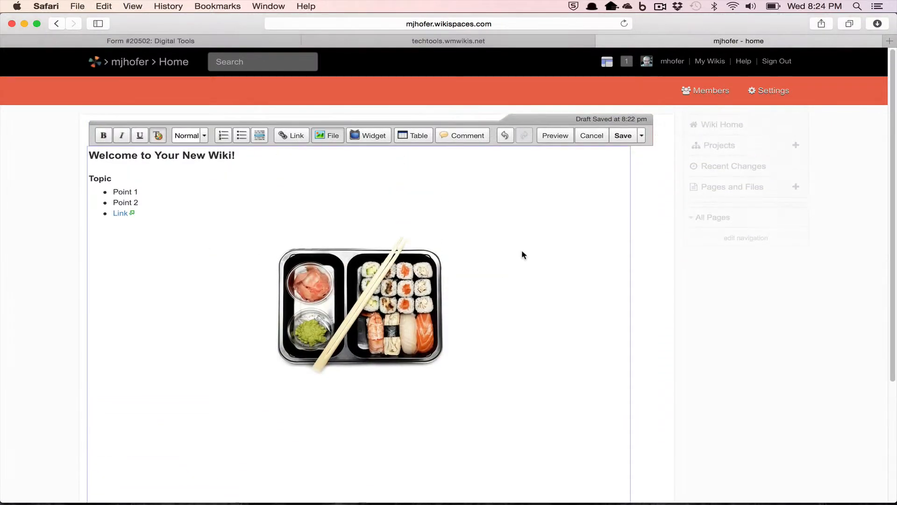
Add a new line below the sushi image and upload BalanceScale_mikecogh.jpg from Pictures to the wiki files
click(505, 292)
key(Return)
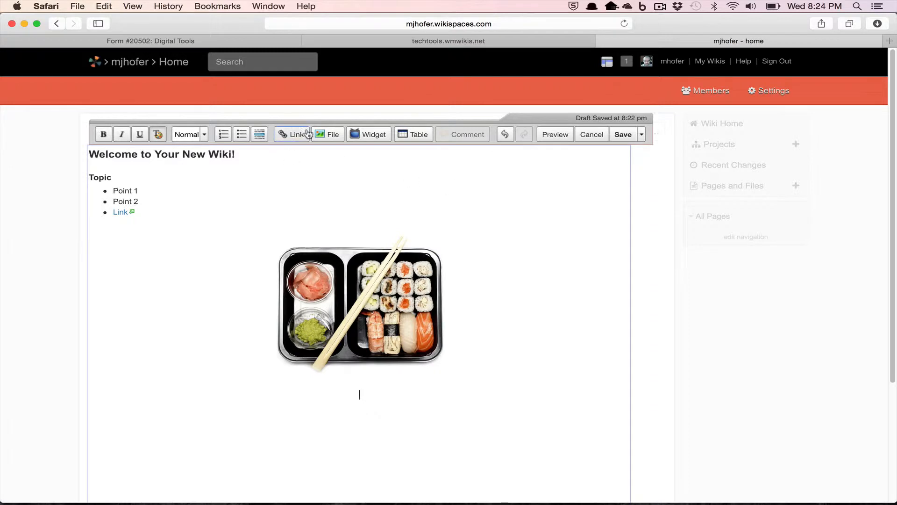
click(329, 135)
click(566, 123)
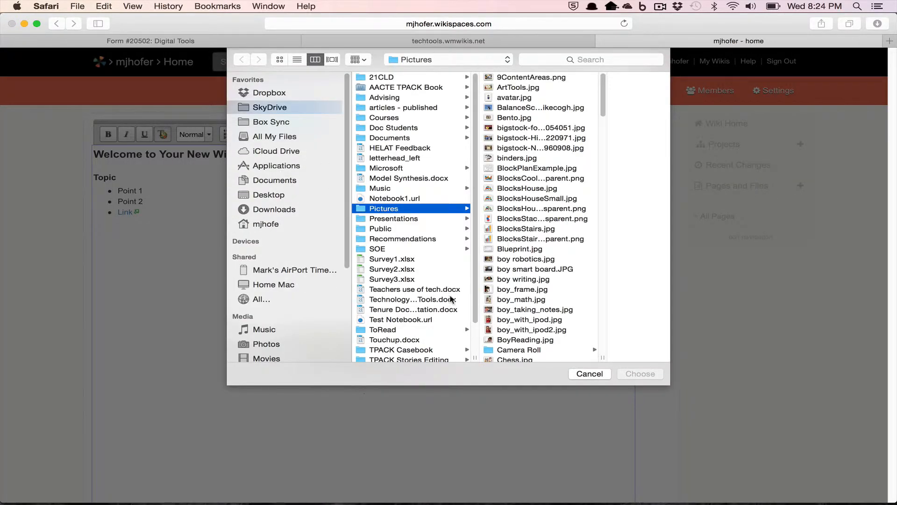
scroll(428, 286, down, 1)
scroll(428, 286, down, 3)
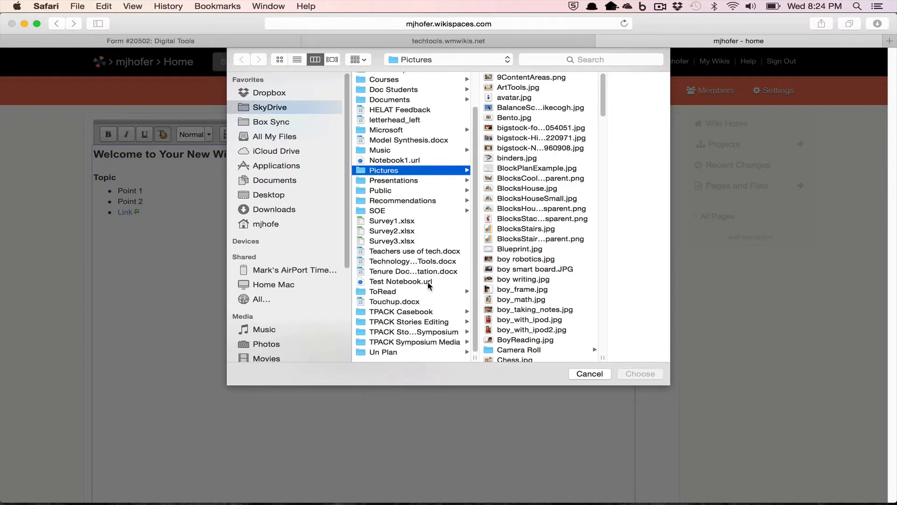
click(542, 108)
click(636, 373)
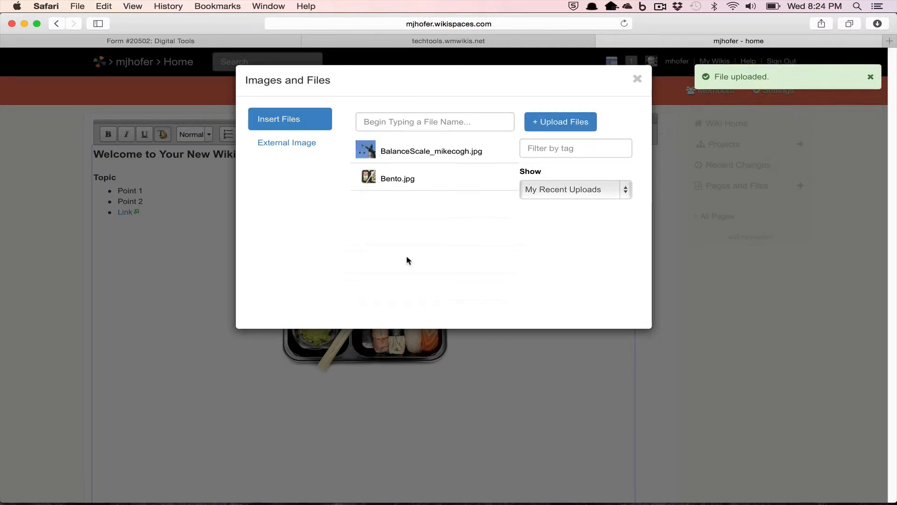
click(639, 77)
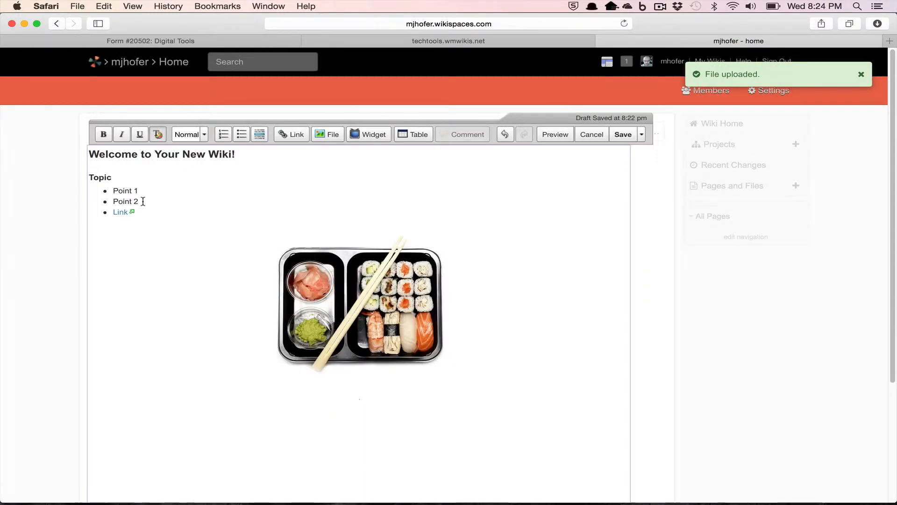
drag(142, 201, 112, 201)
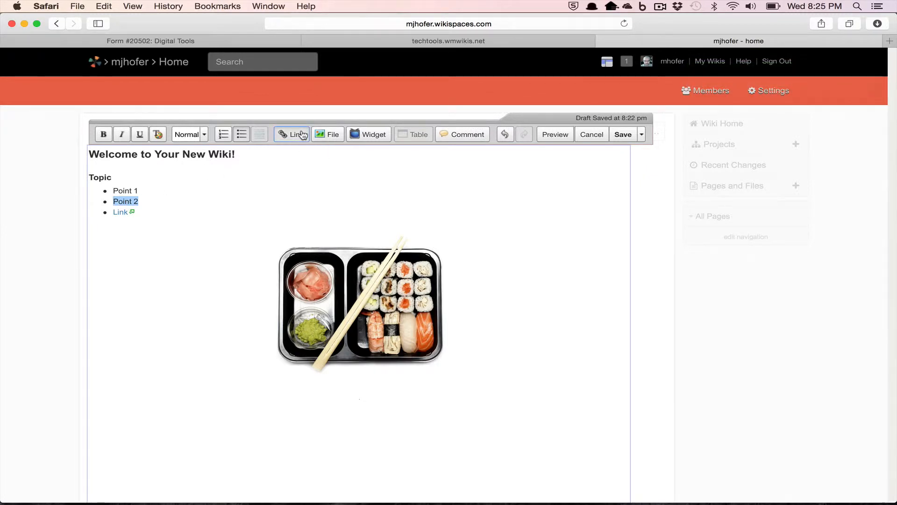
Link the Point 2 bullet to BalanceScale_mikecogh.jpg and add a blank line below the list
click(303, 135)
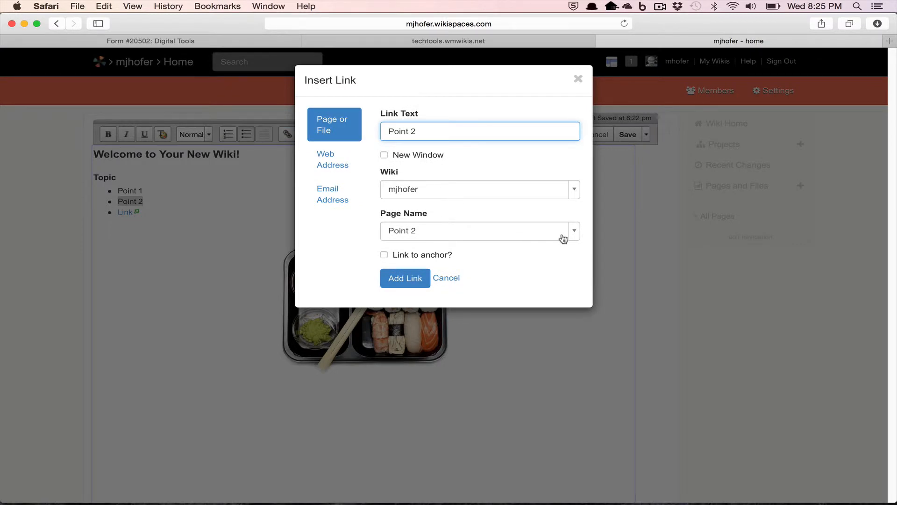
click(581, 237)
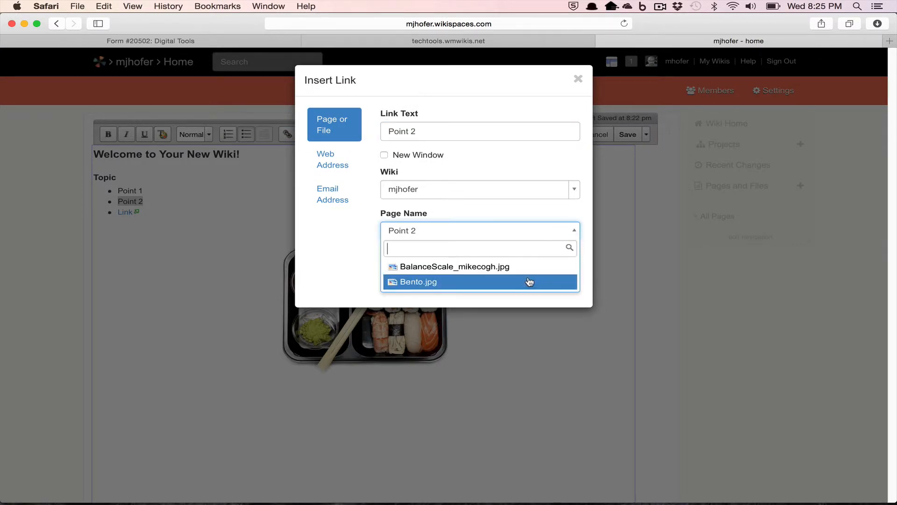
click(499, 270)
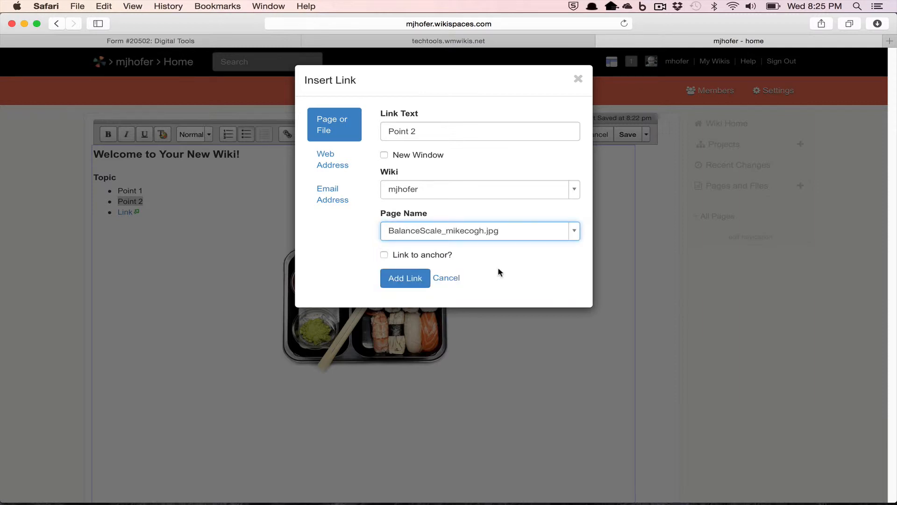
click(411, 279)
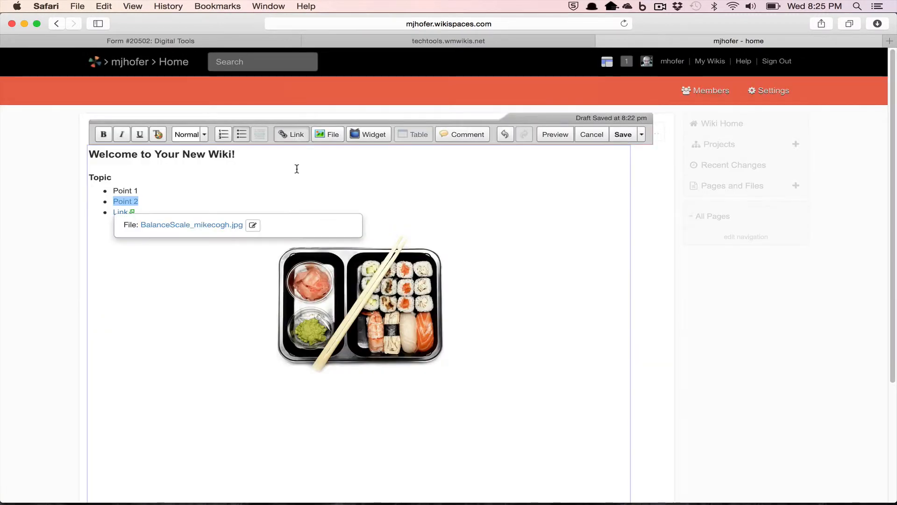
click(288, 174)
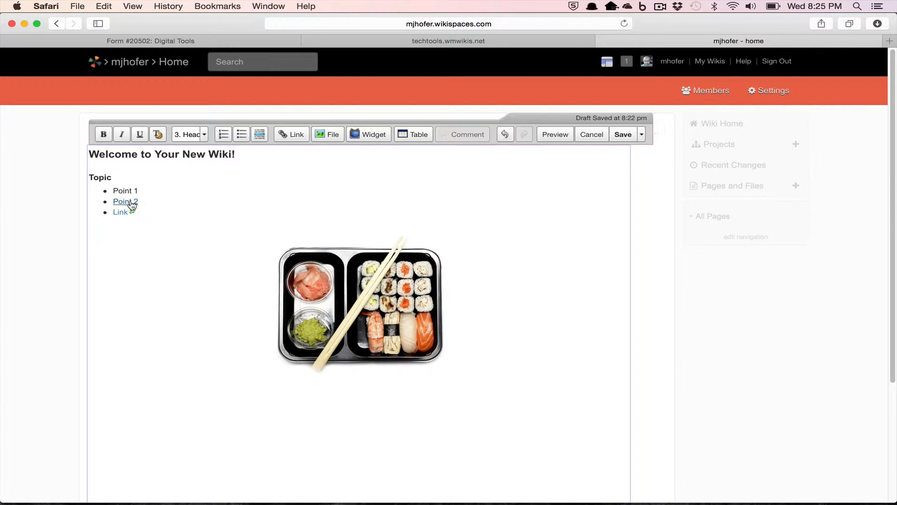
click(148, 226)
key(Return)
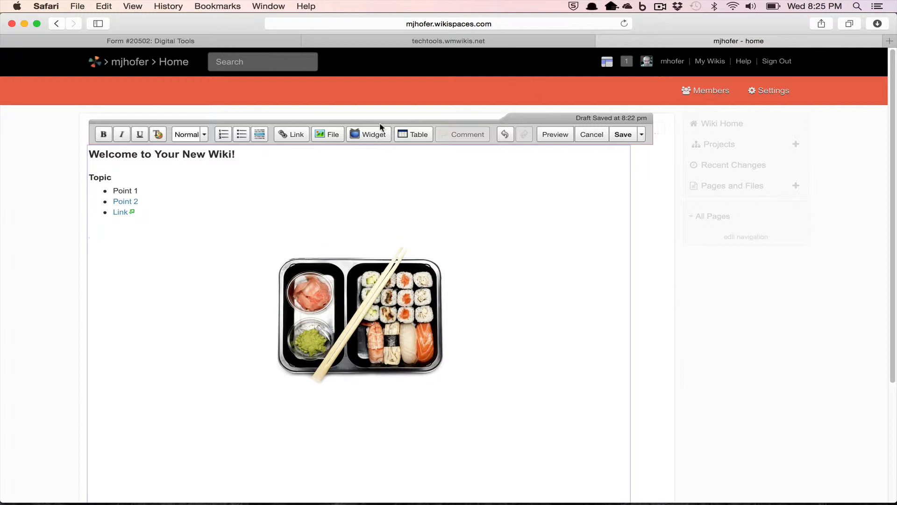
click(367, 134)
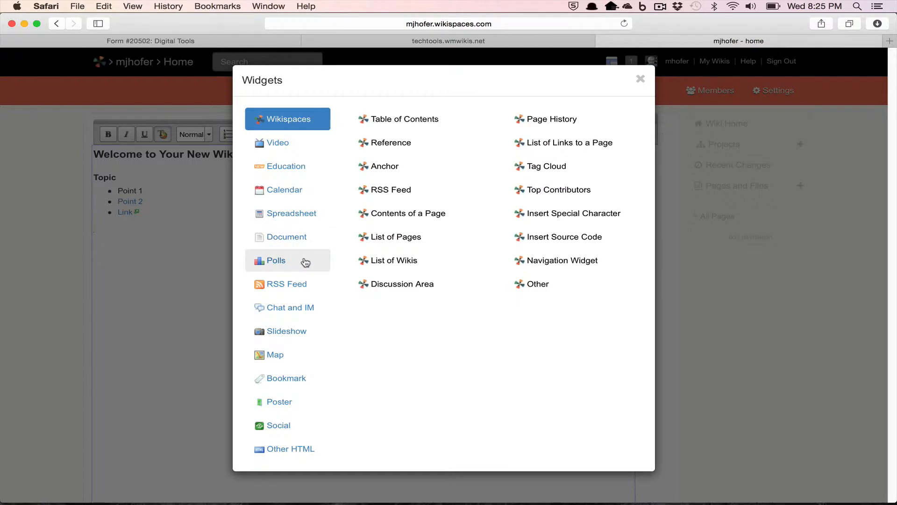
click(282, 146)
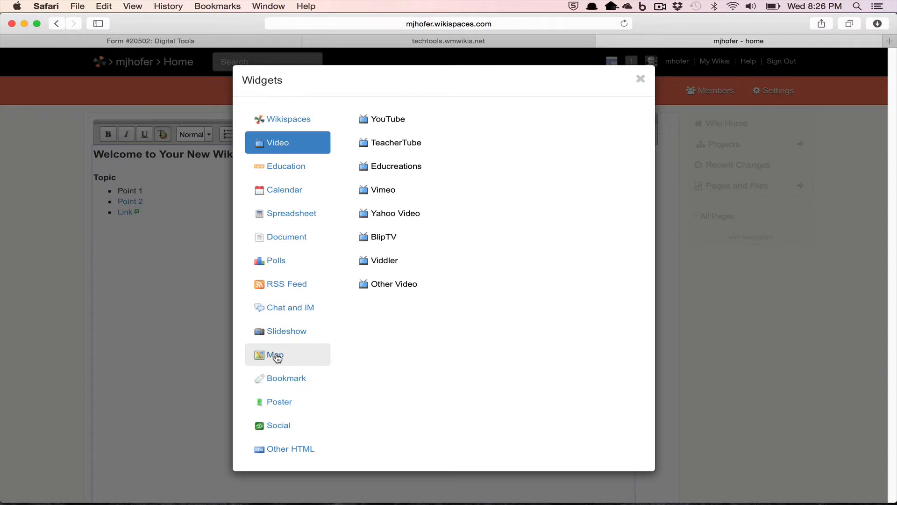
click(641, 80)
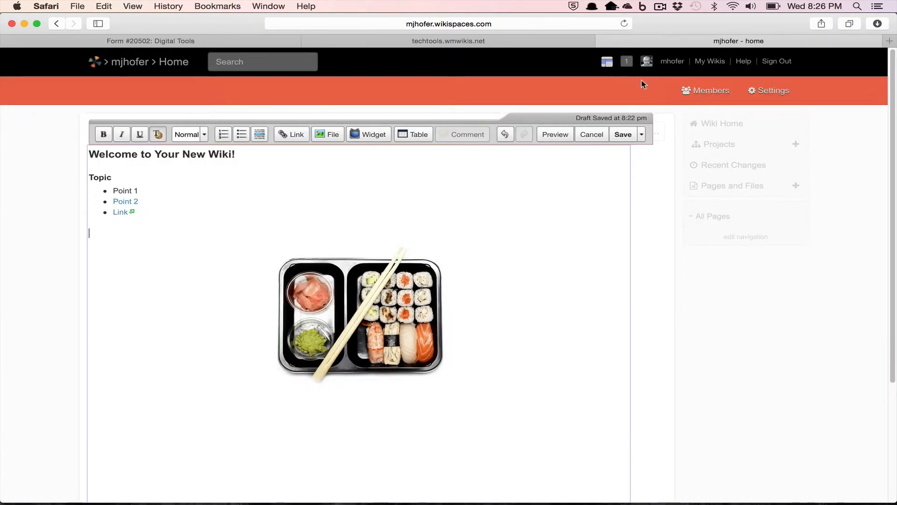
Save the home page and create a new wiki page named About
click(630, 139)
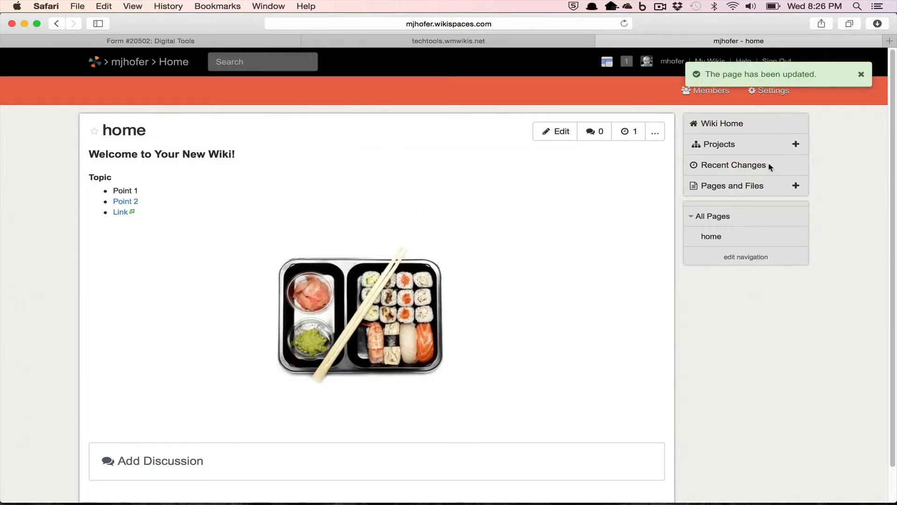
click(796, 186)
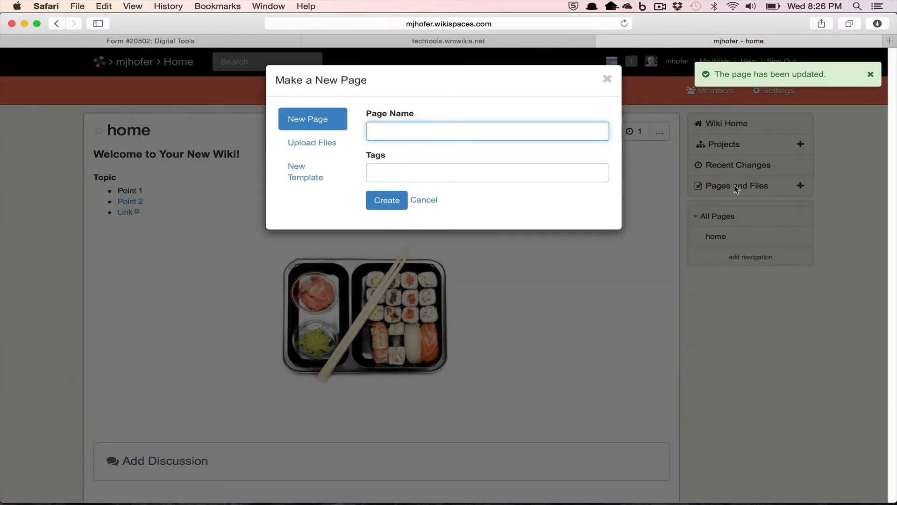
text(About)
click(382, 209)
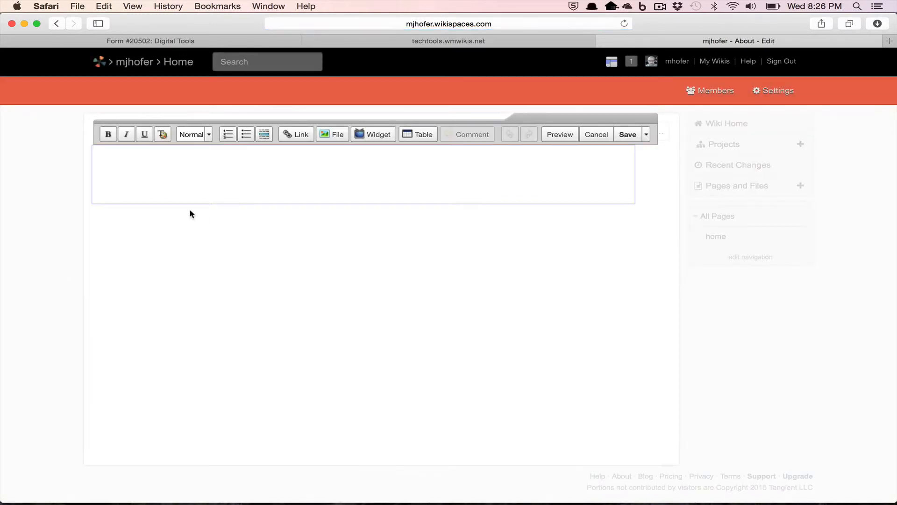
Enter 'About this site' on the About page, save it, and open the navigation page for editing
text(About this site)
click(632, 135)
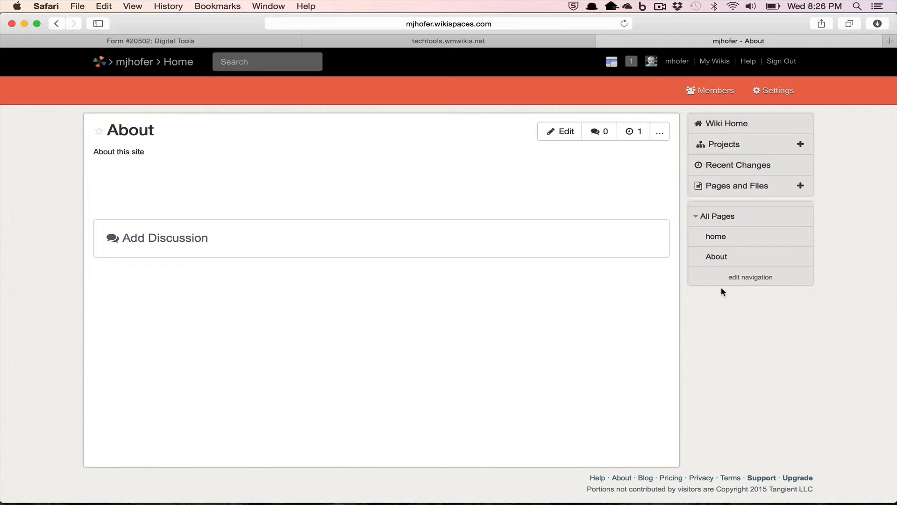
click(752, 279)
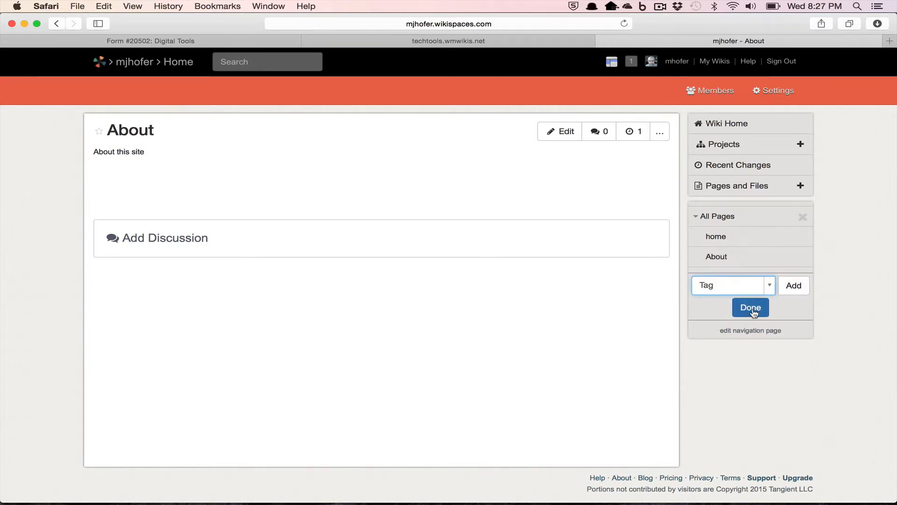
click(749, 329)
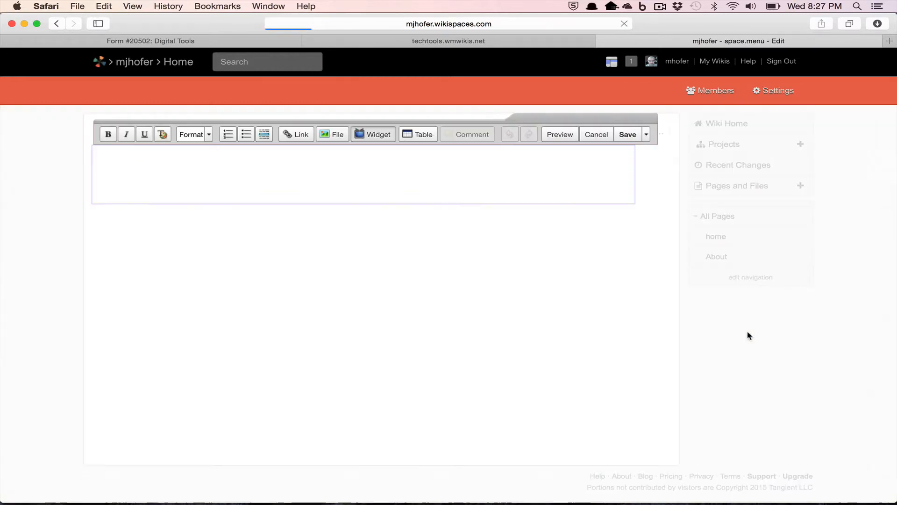
Replace the automatic navigation widget with three plain lines: Home, About and Class
click(197, 187)
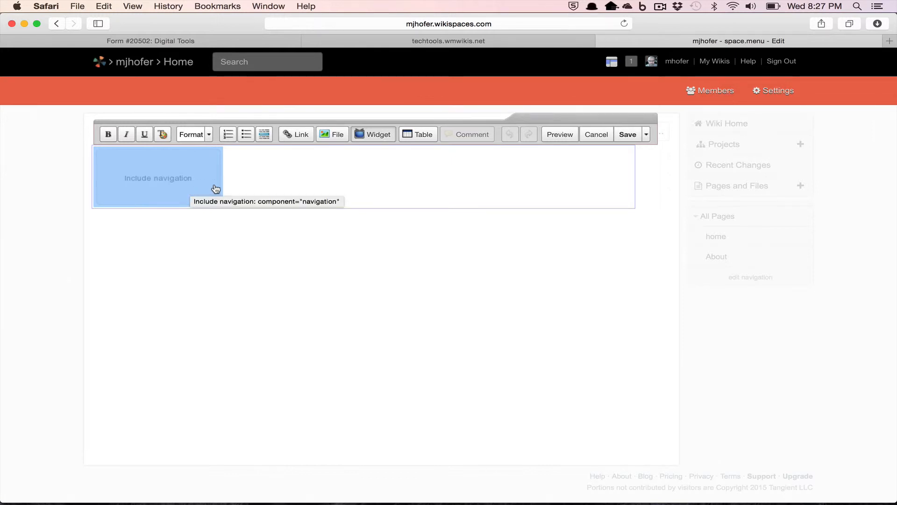
key(BackSpace)
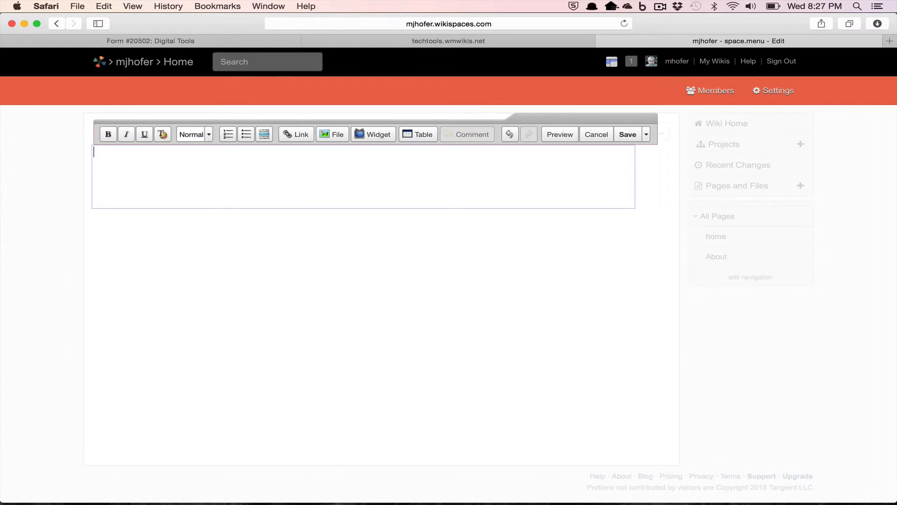
text(Home)
key(Return)
key(Return)
text(About)
key(Return)
key(Return)
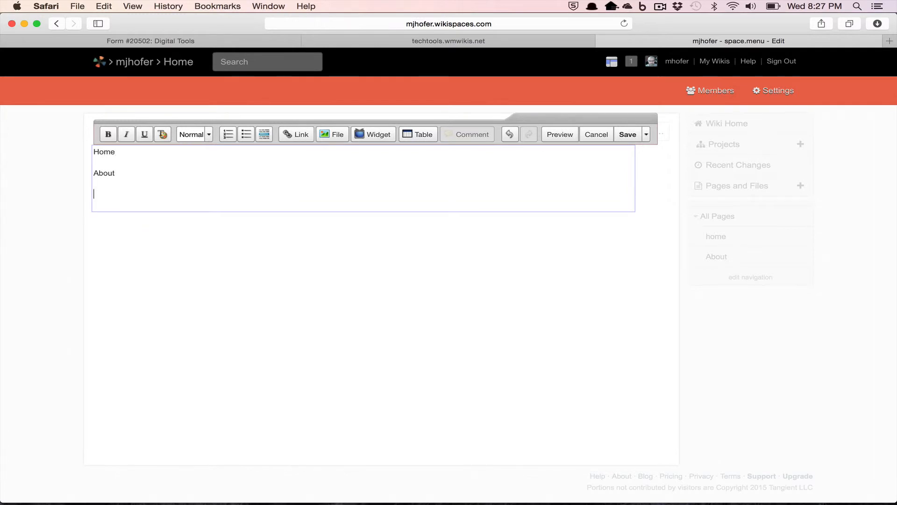
text(Class)
Link the Home navigation line to the wiki's home page
double_click(99, 156)
click(303, 137)
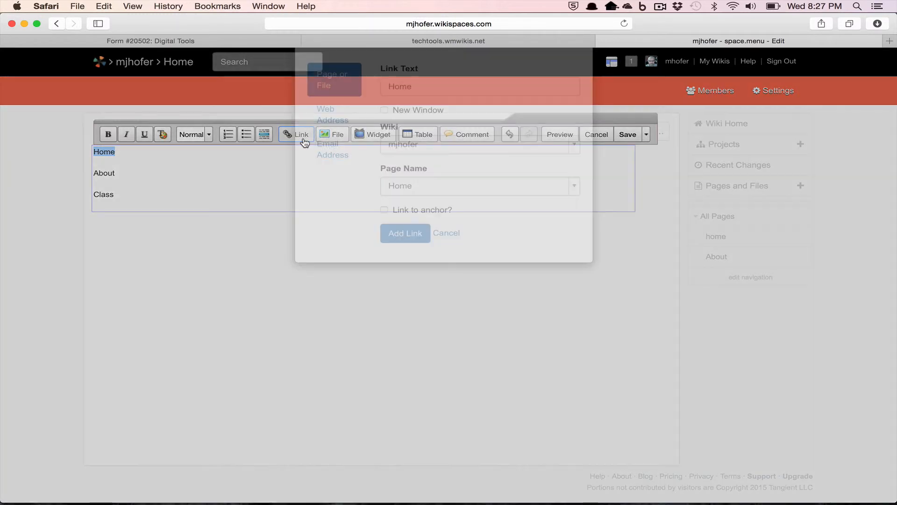
click(492, 229)
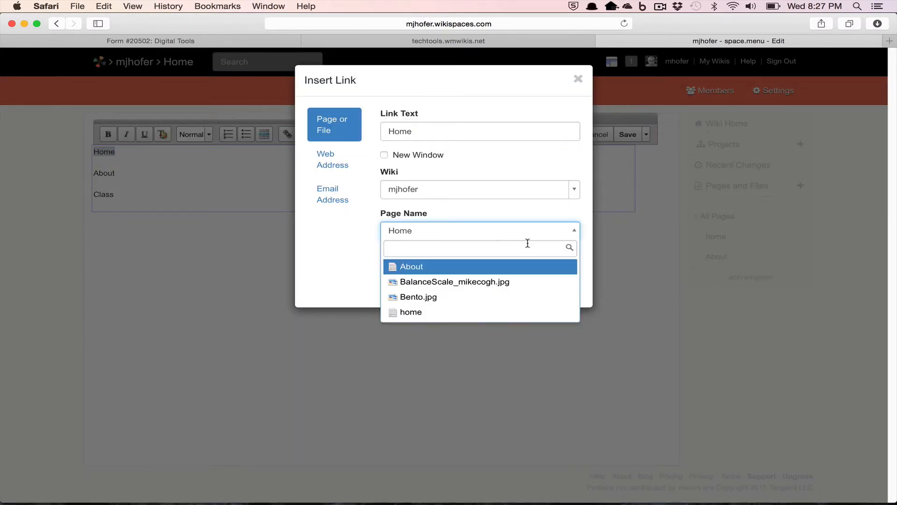
click(455, 266)
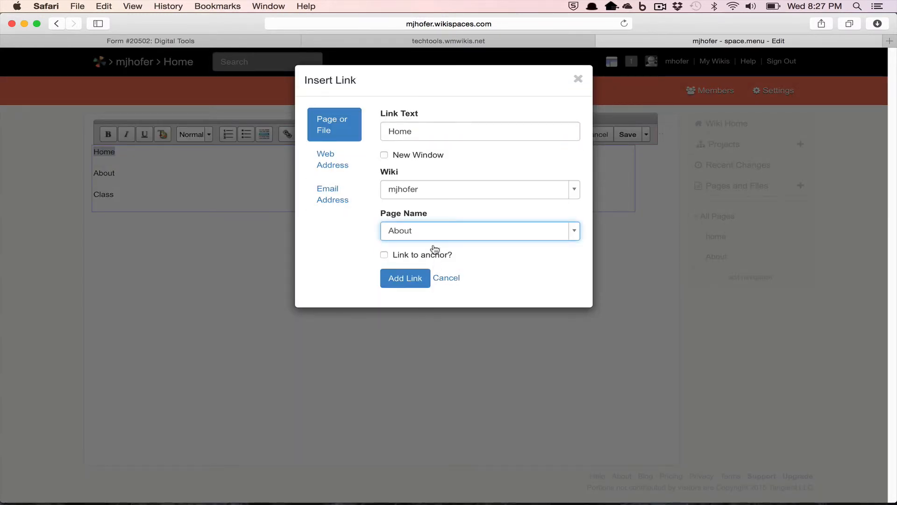
click(441, 232)
click(418, 310)
click(414, 278)
click(132, 201)
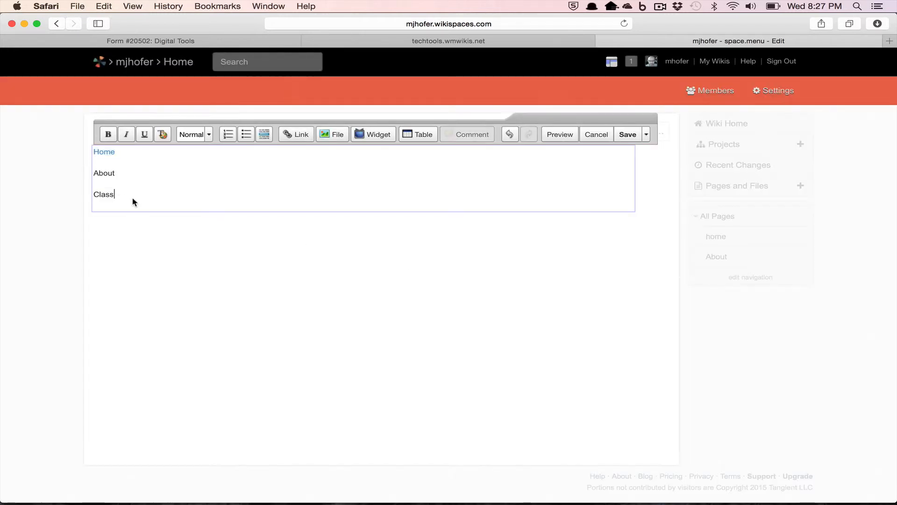
Link About and Class to their pages and save the navigation
drag(116, 176, 89, 175)
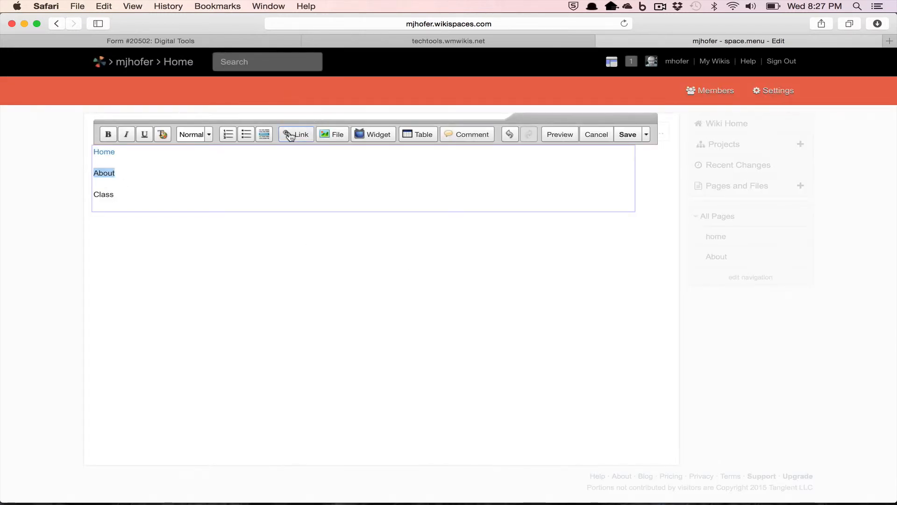
click(289, 135)
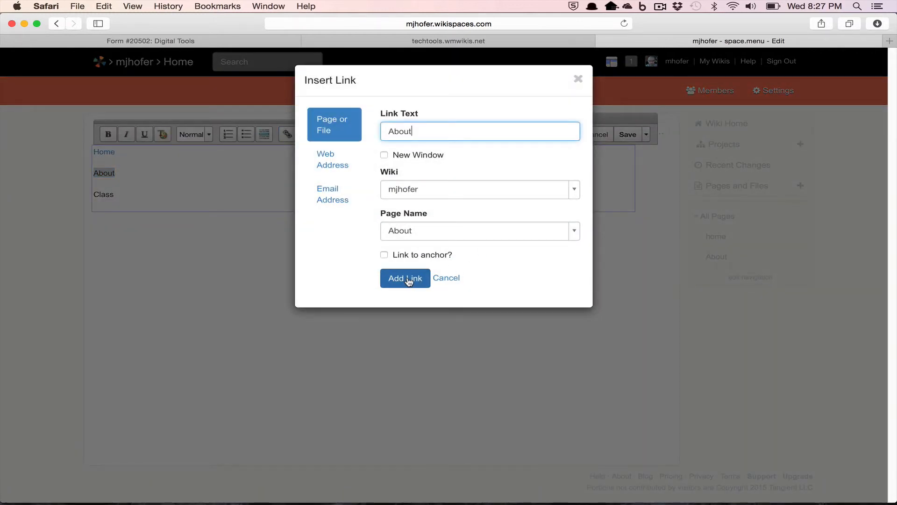
click(406, 277)
click(162, 188)
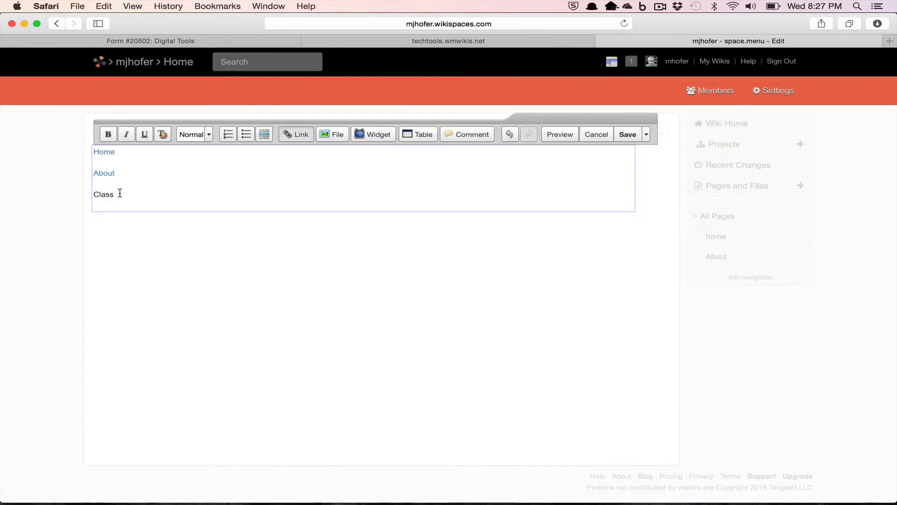
drag(120, 192, 92, 193)
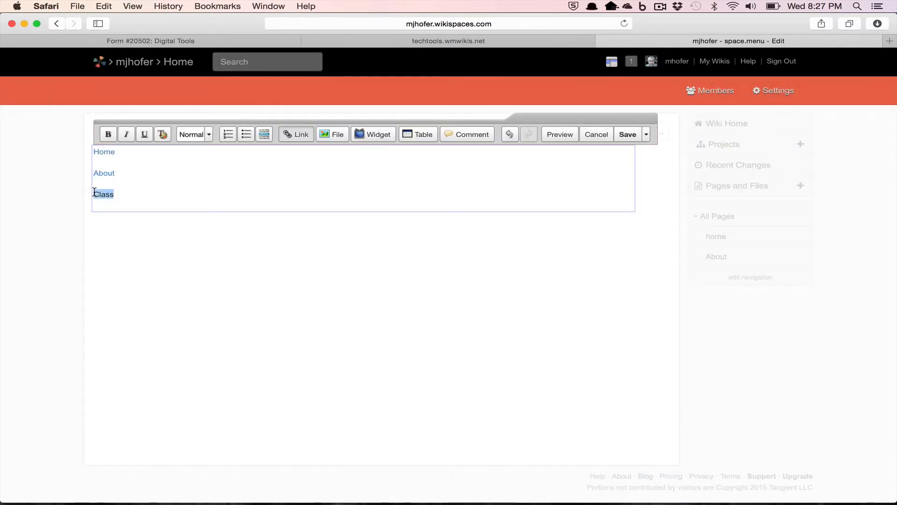
click(293, 139)
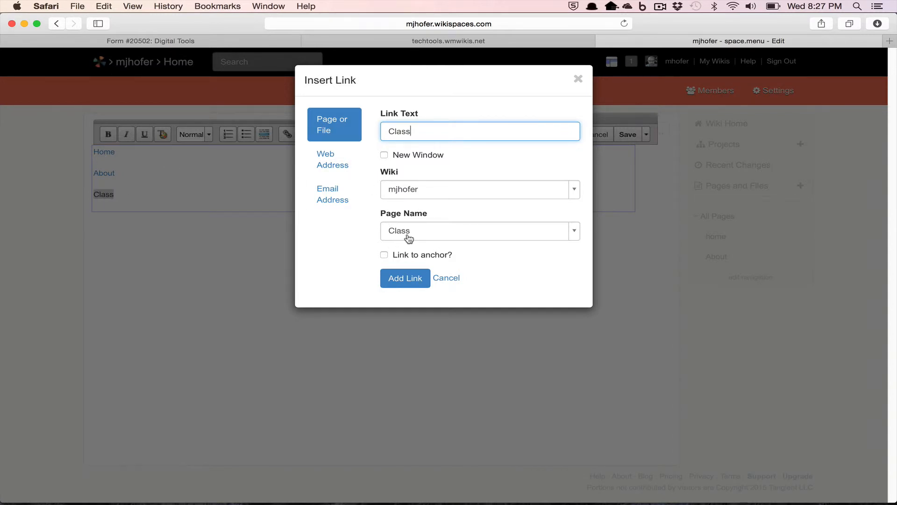
click(402, 280)
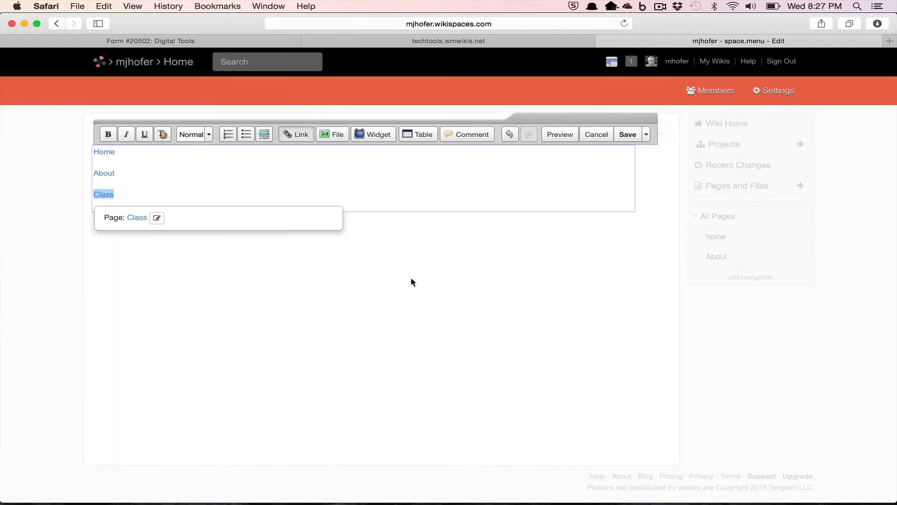
click(631, 135)
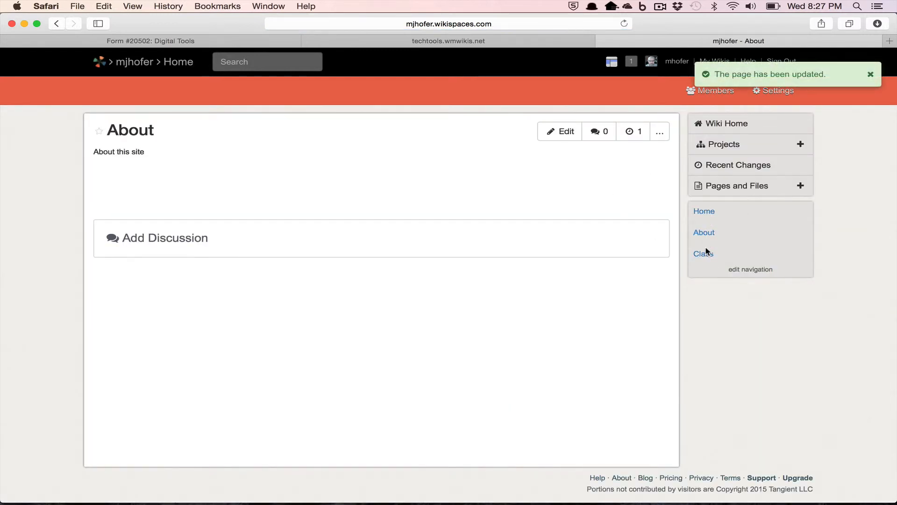
Visit the not-yet-created Class page from the sidebar, then return to Home
click(706, 253)
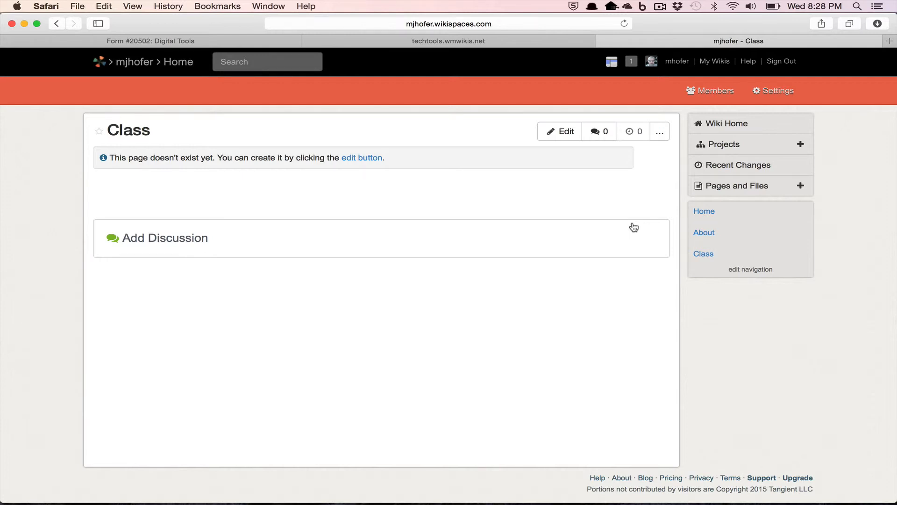
click(699, 212)
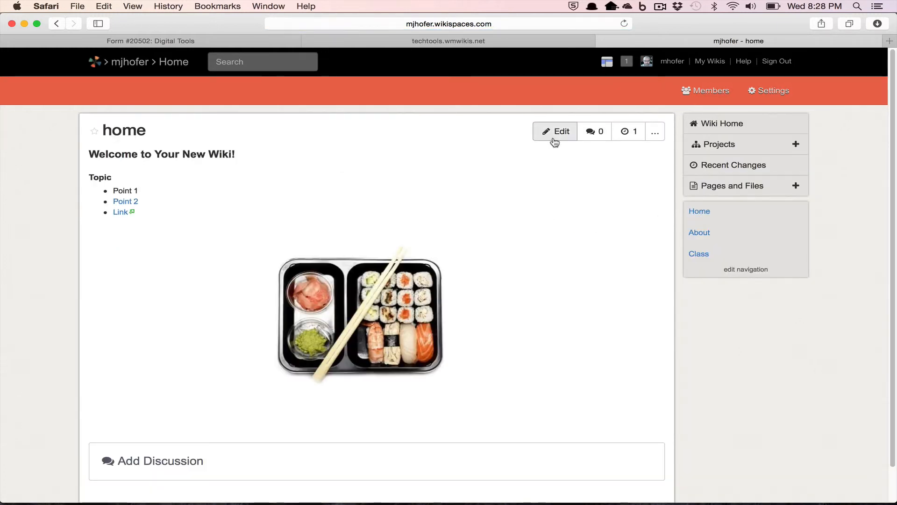
Add a 'Collaboration' line below the bulleted links and save the home page
click(556, 132)
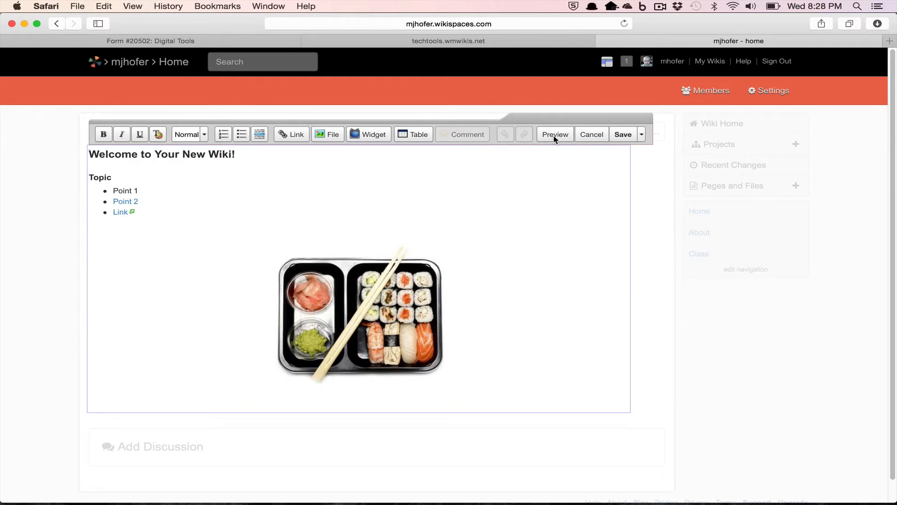
click(147, 223)
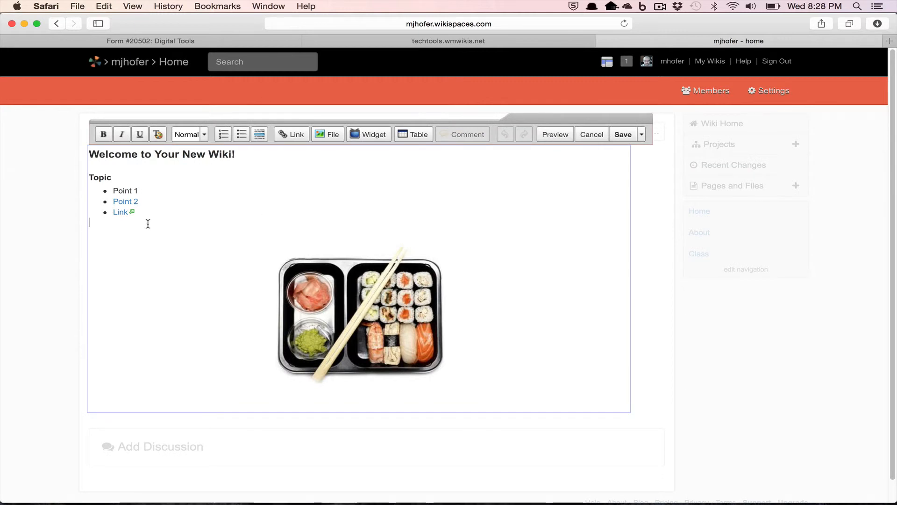
key(Return)
text(Collaboration)
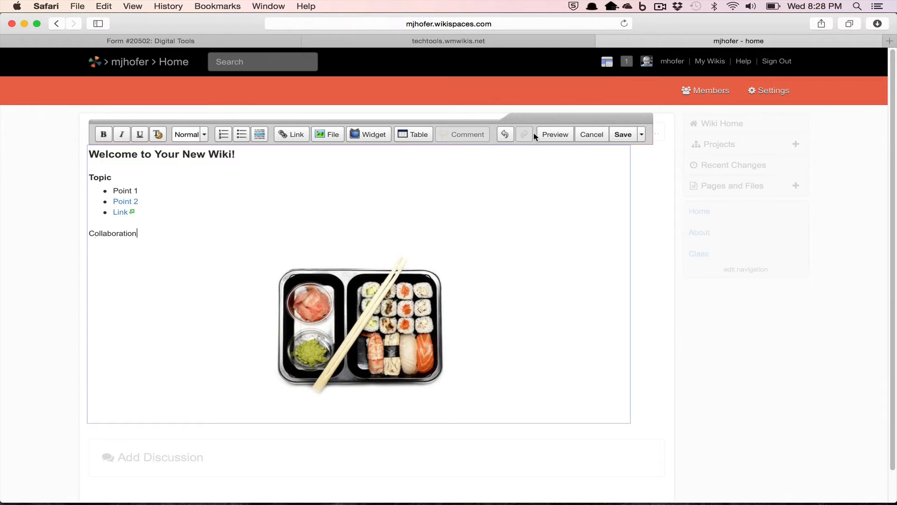
click(634, 137)
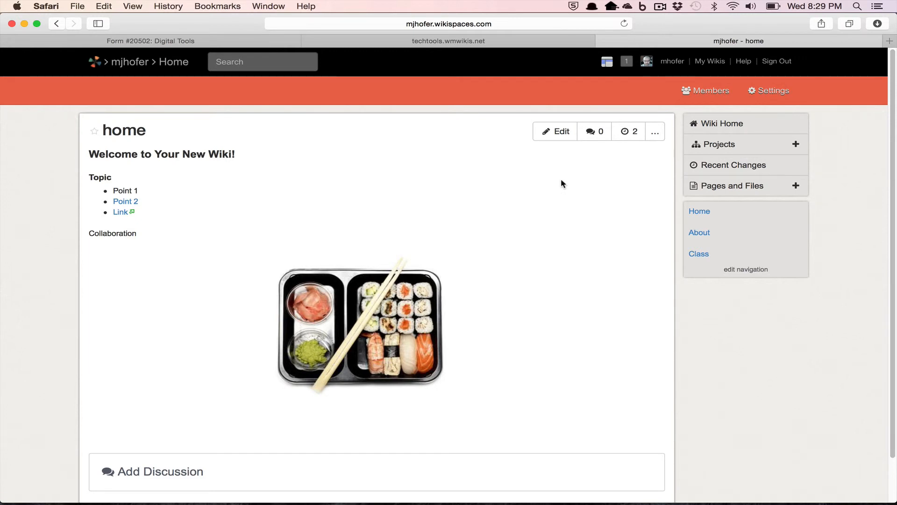
Post a 'Comments' discussion with body 'Text', then open a reply box under it
scroll(562, 183, down, 1)
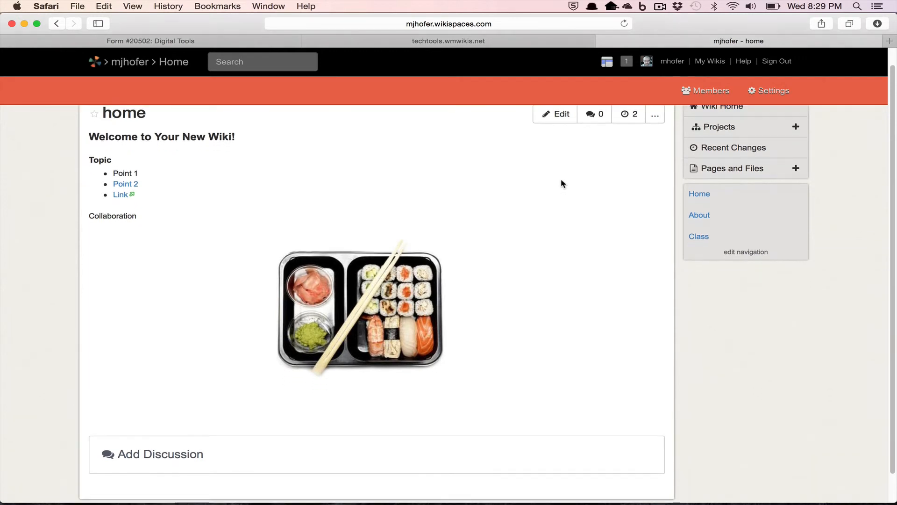
click(228, 466)
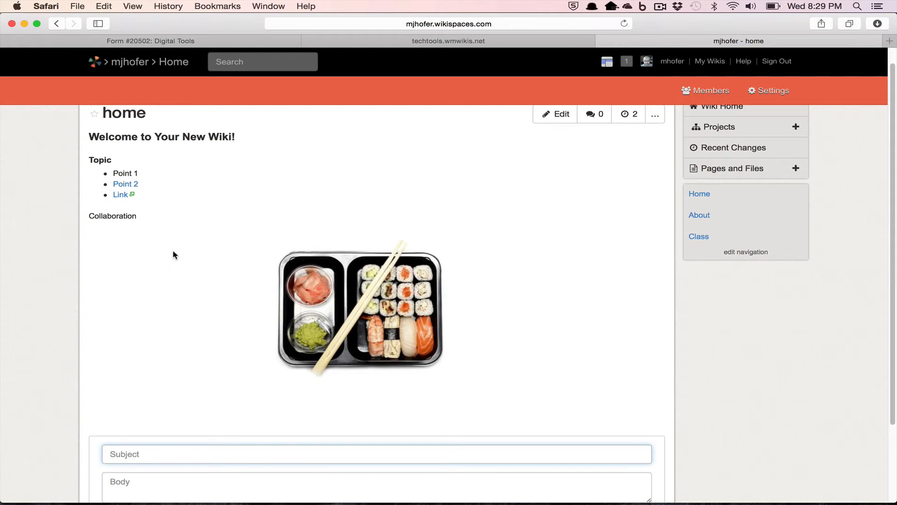
text(Comments)
click(143, 485)
text(T)
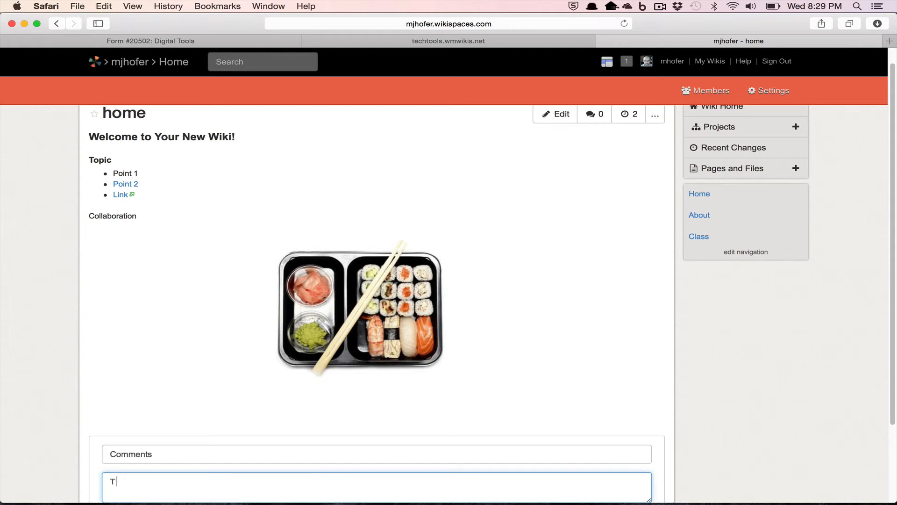
text(ext)
scroll(547, 374, down, 4)
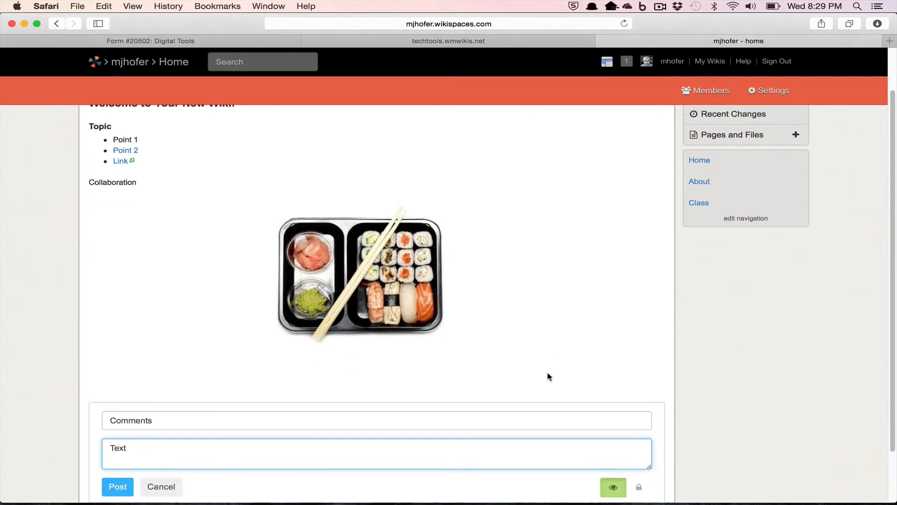
click(107, 424)
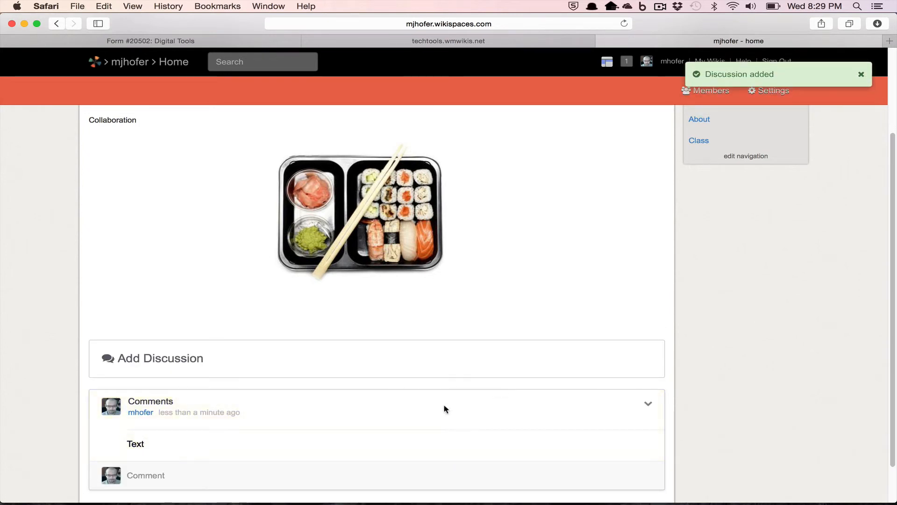
click(185, 476)
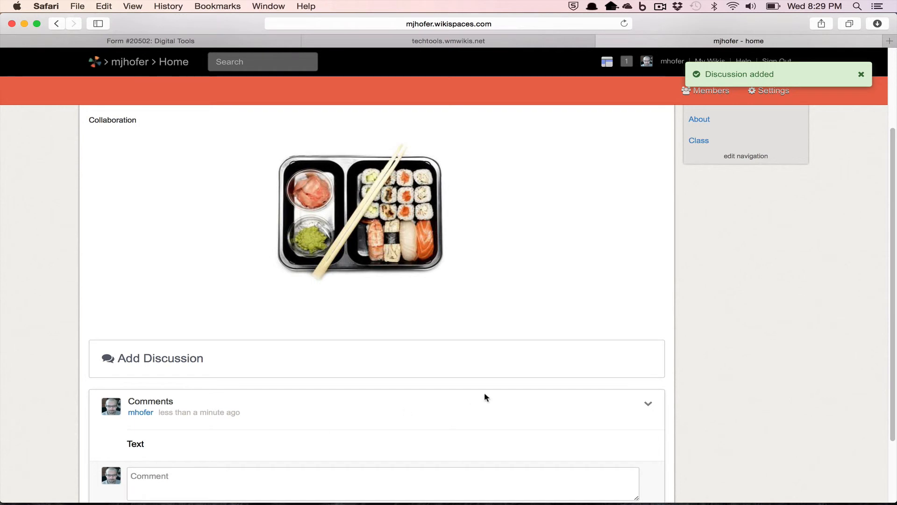
scroll(485, 391, down, 3)
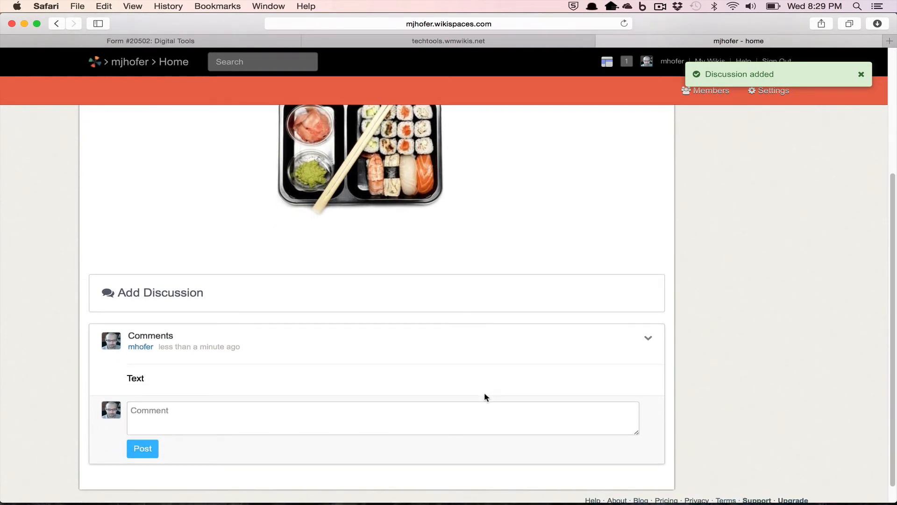
scroll(495, 318, up, 5)
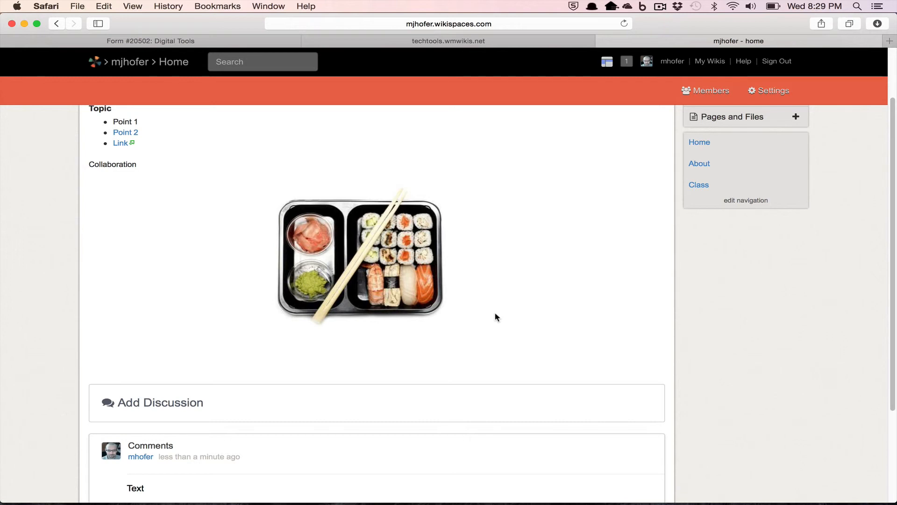
scroll(497, 317, up, 3)
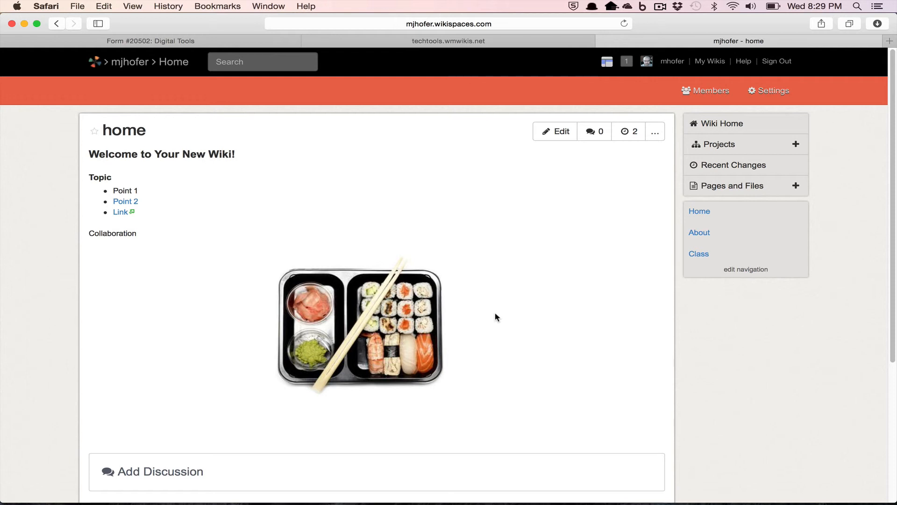
Compare the 8:26 pm and 8:28 pm home page revisions, ending on the History list
click(622, 135)
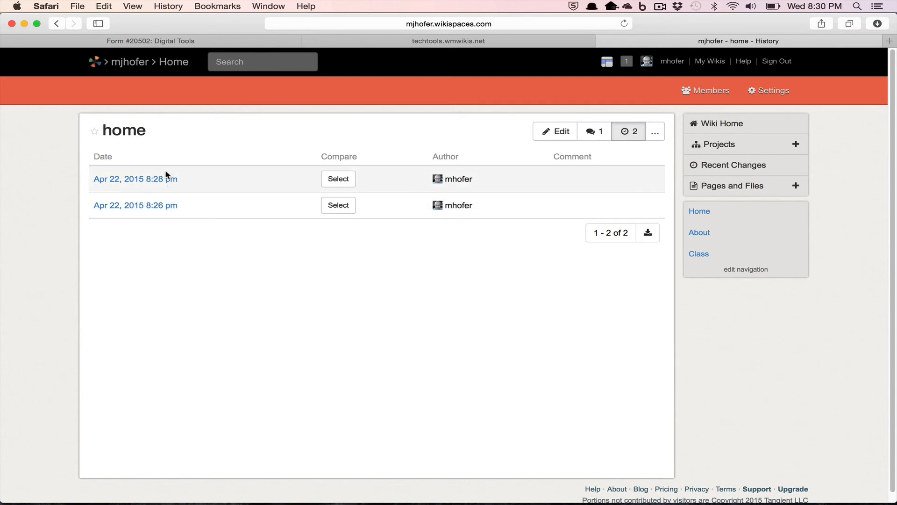
click(163, 206)
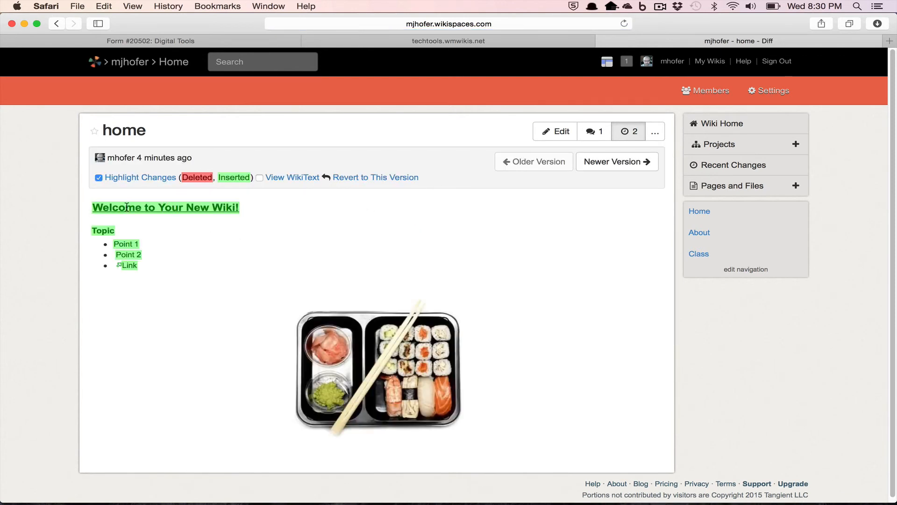
scroll(417, 273, down, 1)
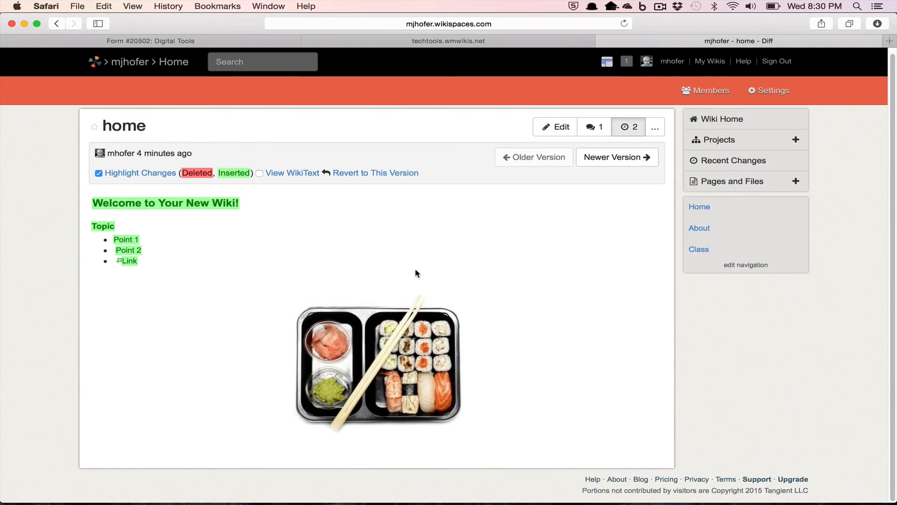
scroll(416, 270, up, 1)
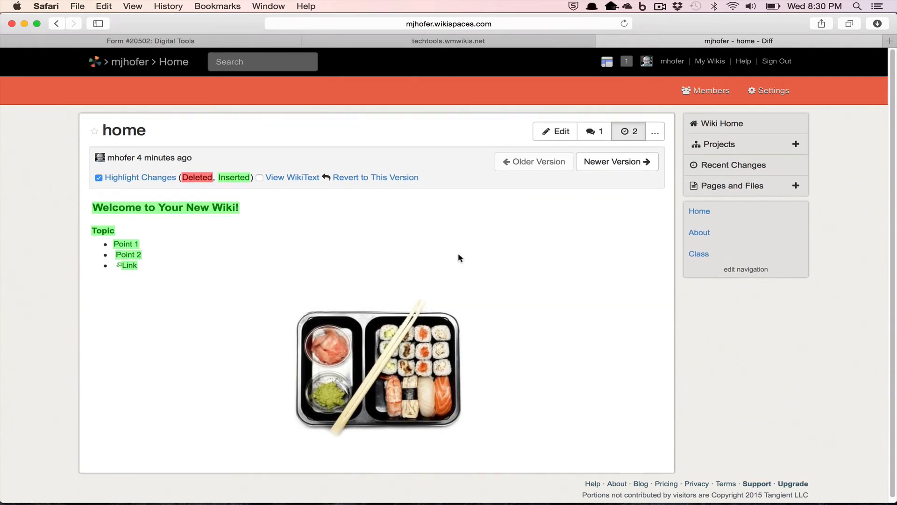
click(637, 161)
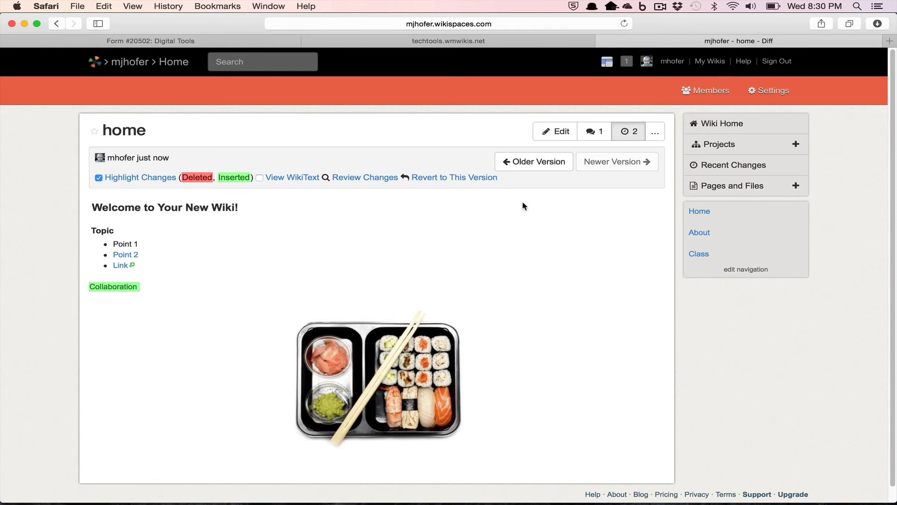
click(640, 134)
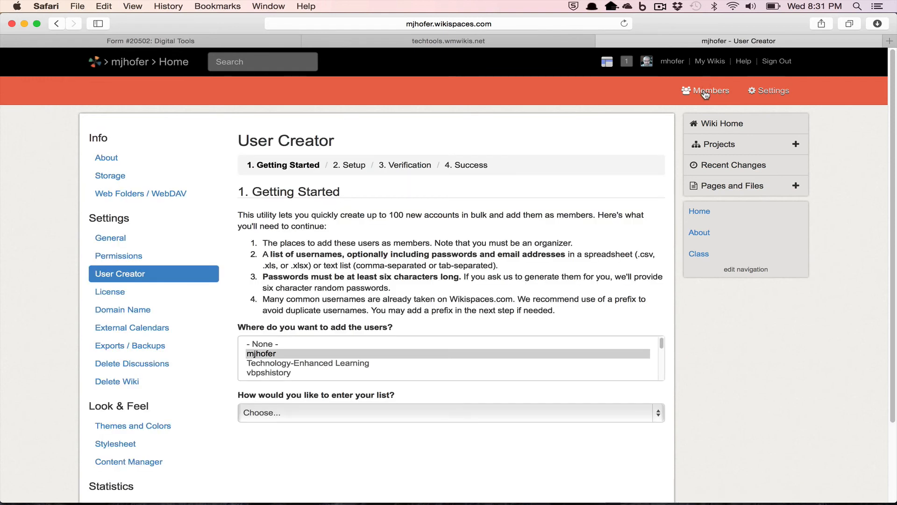
Create a join code for the wiki and set its permissions to Protected
click(706, 92)
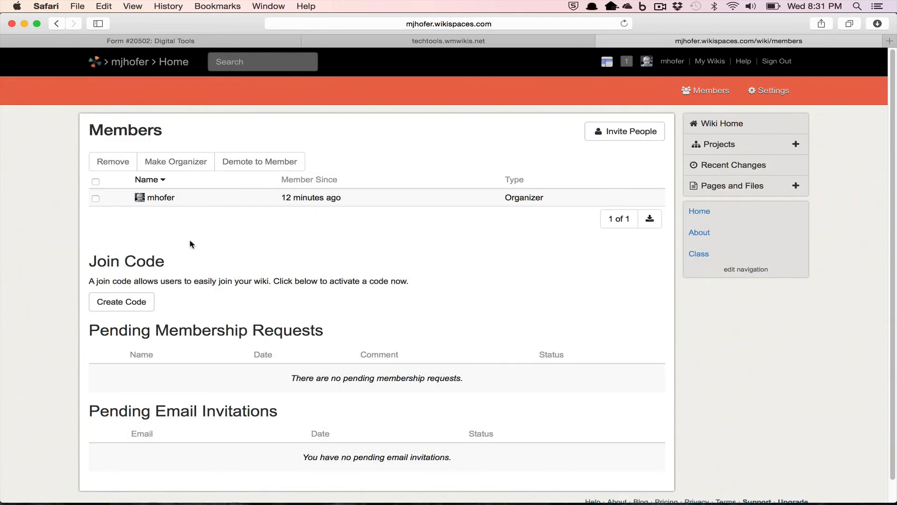
scroll(189, 241, down, 1)
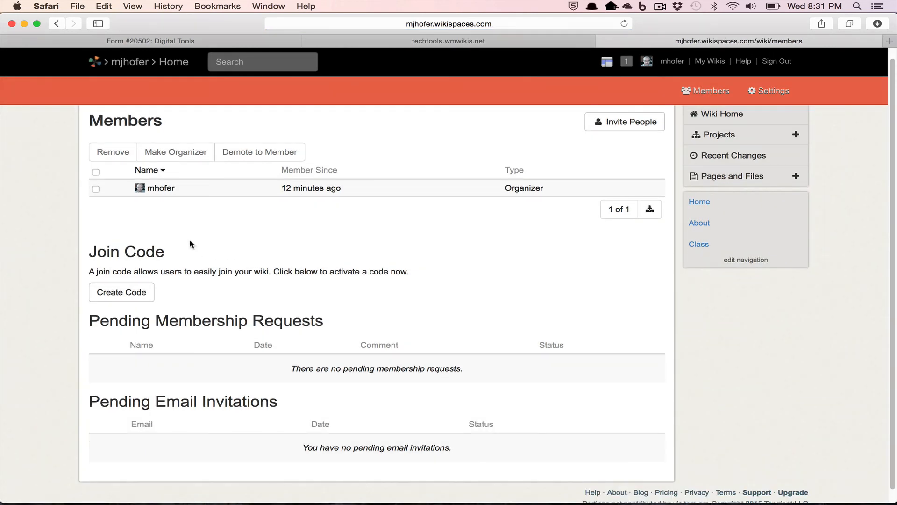
click(133, 289)
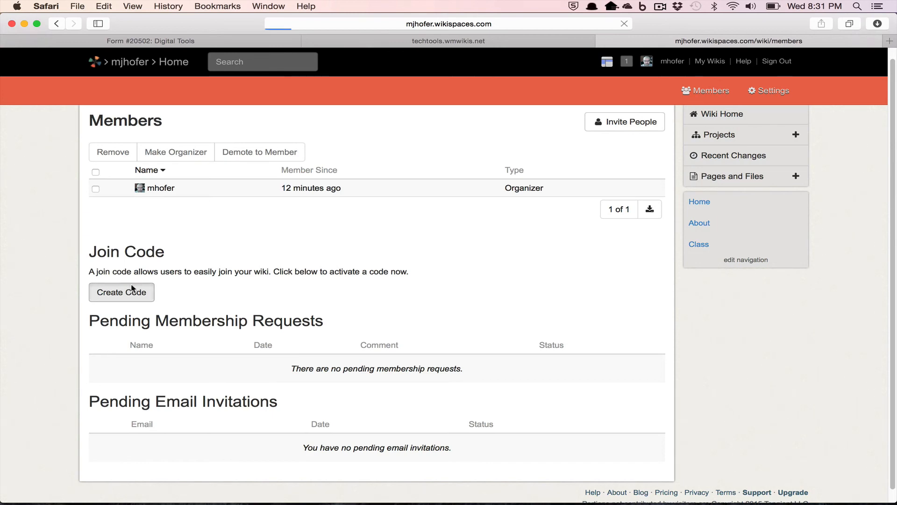
click(617, 149)
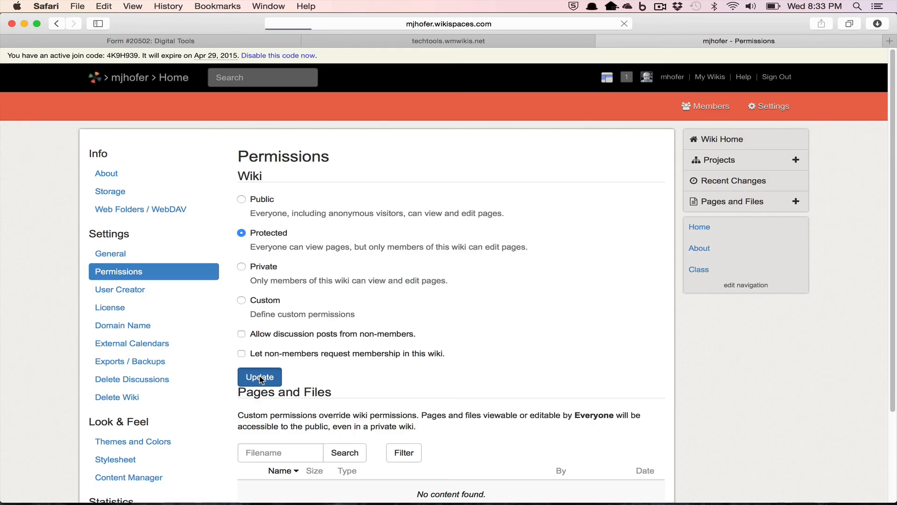
click(260, 378)
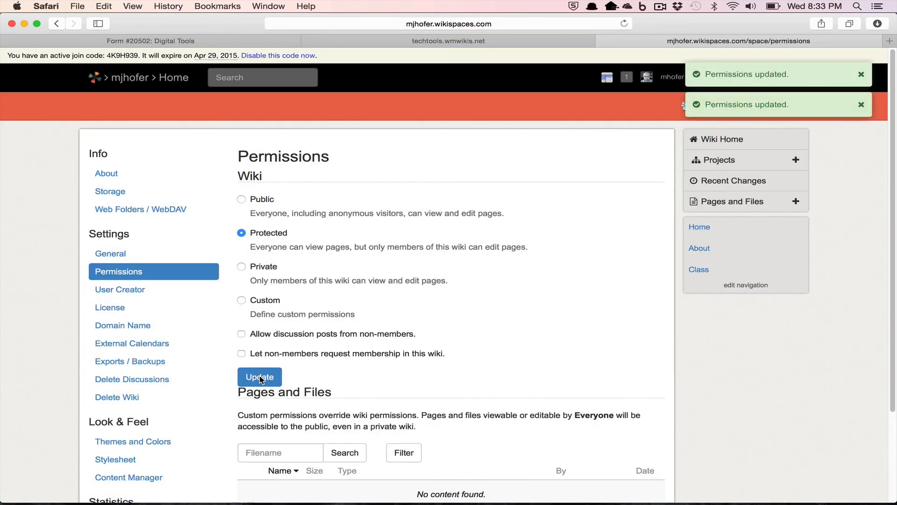
Return to the wiki's home page, now showing a join code active until Apr 29, 2015
click(181, 79)
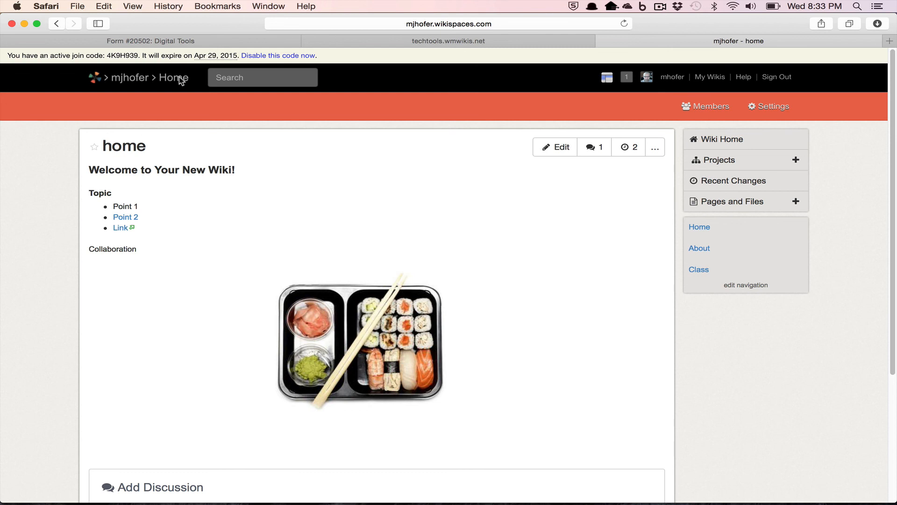
click(659, 6)
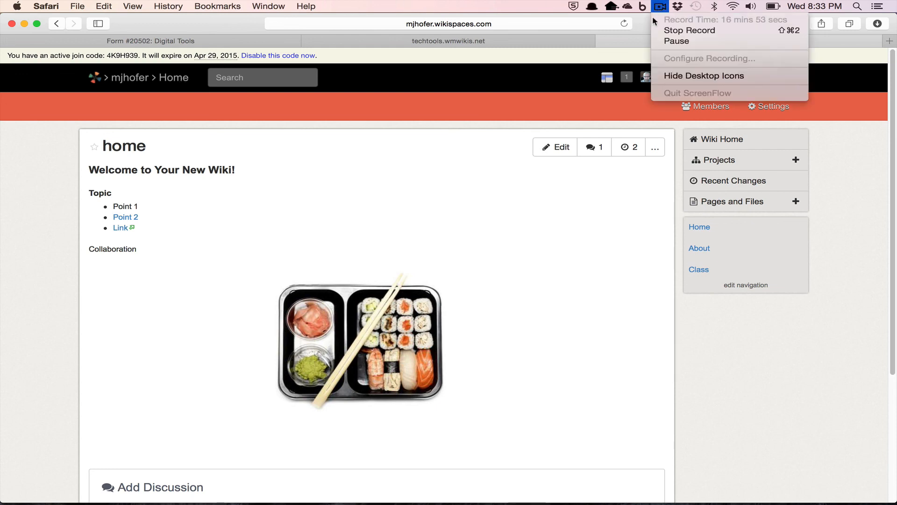